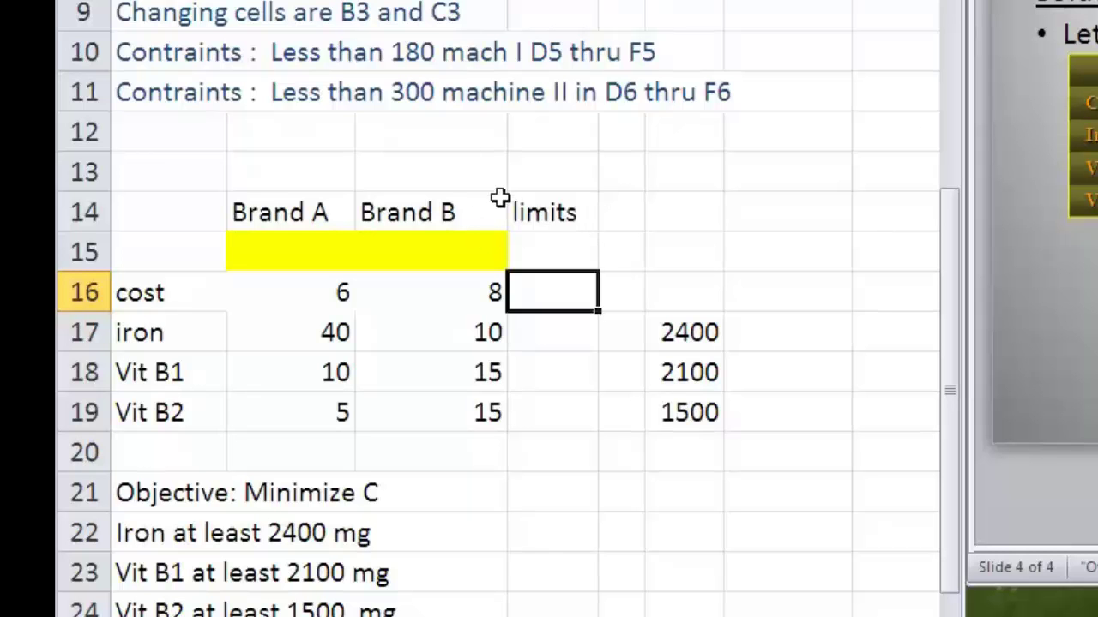
Fill the cost row's limits cell D16 with the standard light green colour.
{"action": "left_click", "coordinate": [257, 1]}
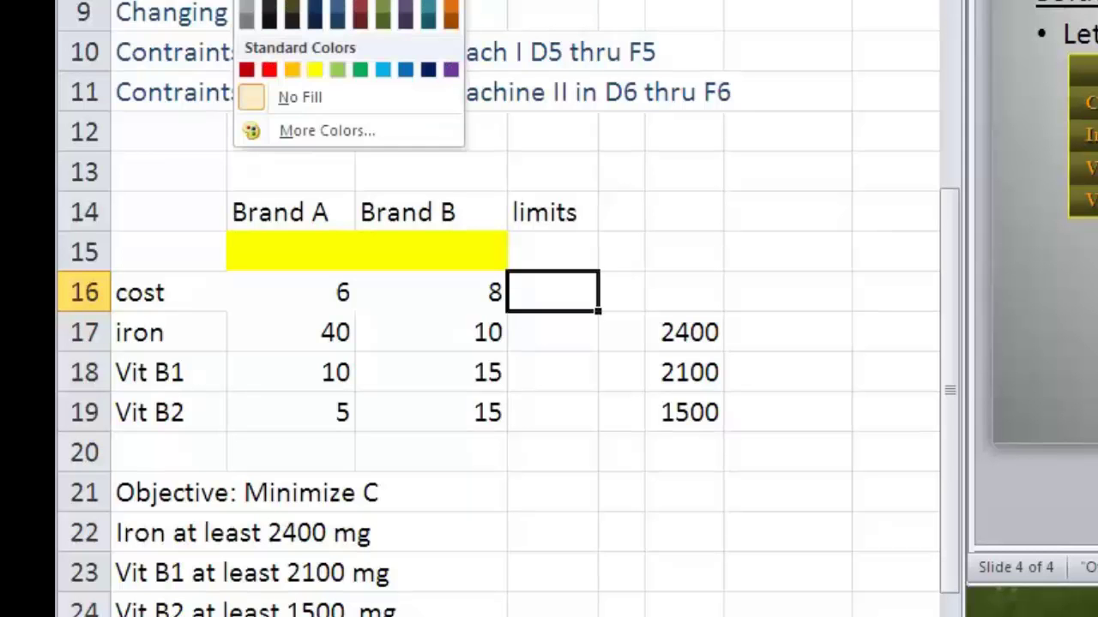
{"action": "left_click", "coordinate": [339, 74]}
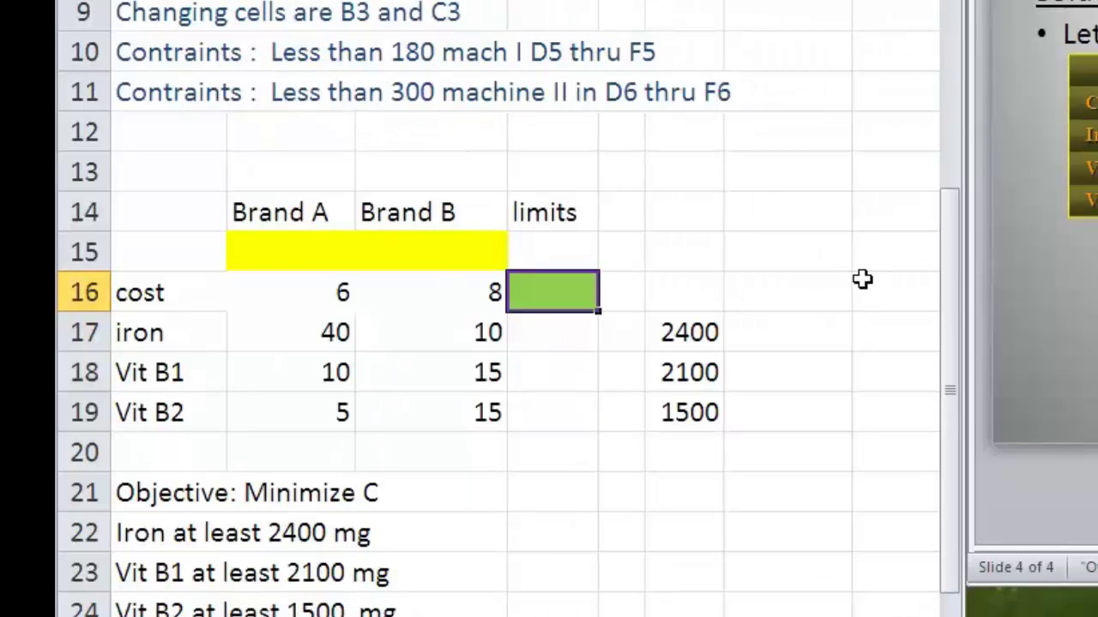
{"action": "left_click", "coordinate": [549, 341]}
{"action": "left_click", "coordinate": [619, 344]}
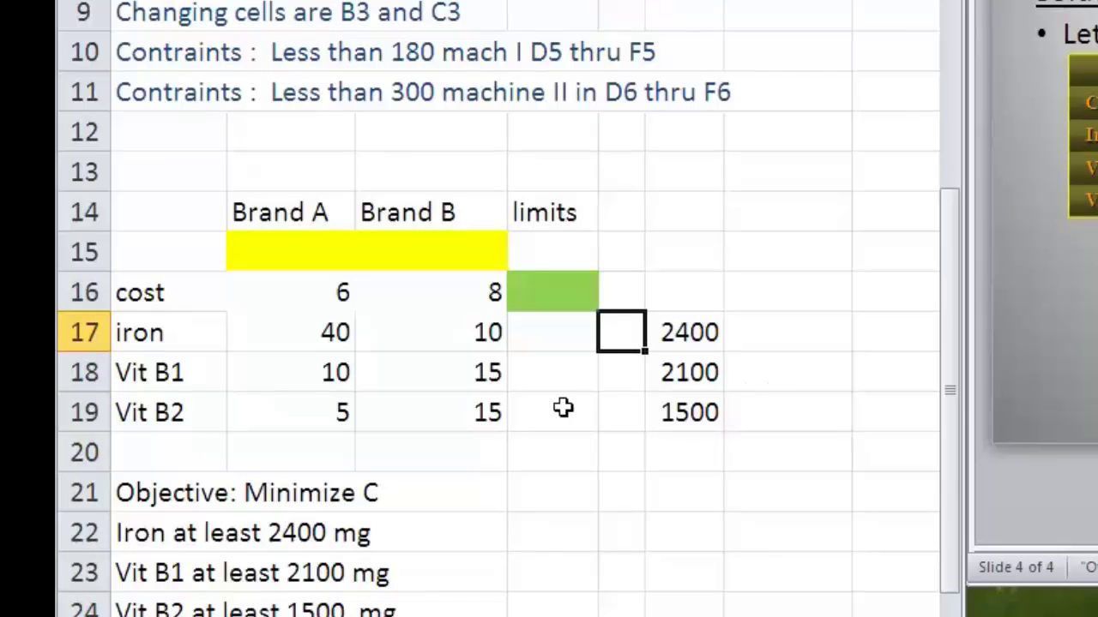
{"action": "left_click", "coordinate": [564, 342]}
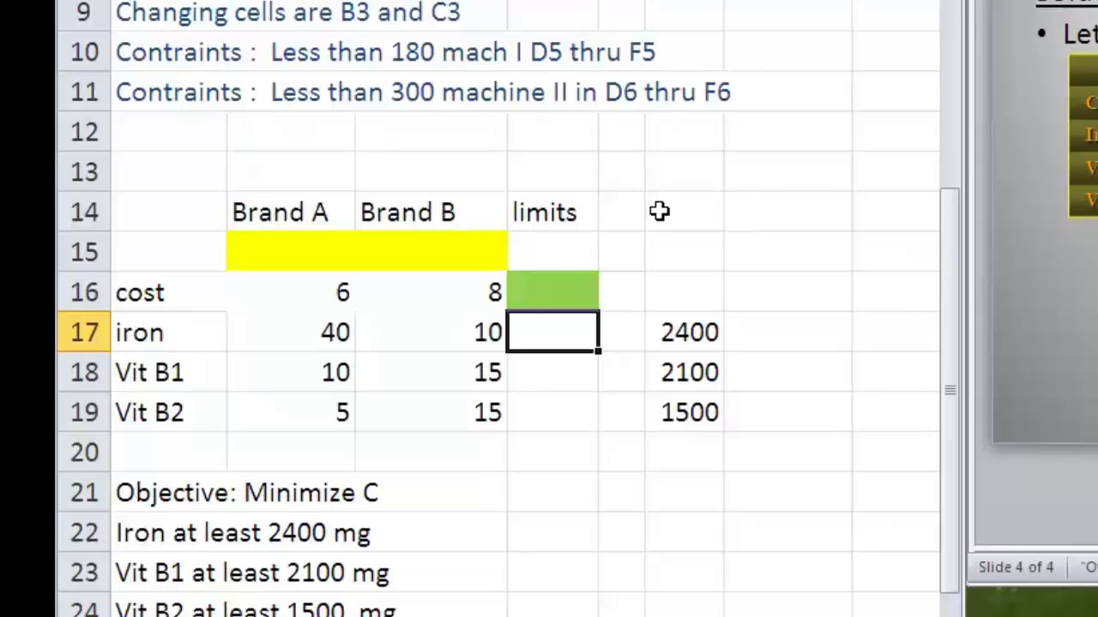
Enter the total cost formula =B16*B15+C16*C15 in the green cell D16.
{"action": "left_click", "coordinate": [544, 293]}
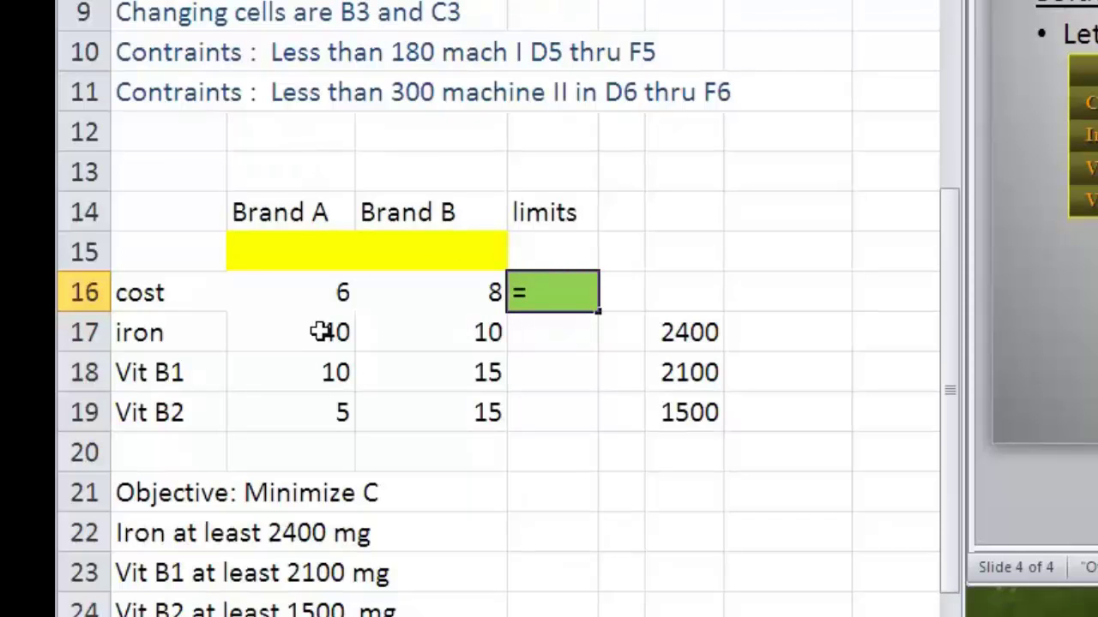
{"action": "left_click", "coordinate": [332, 293]}
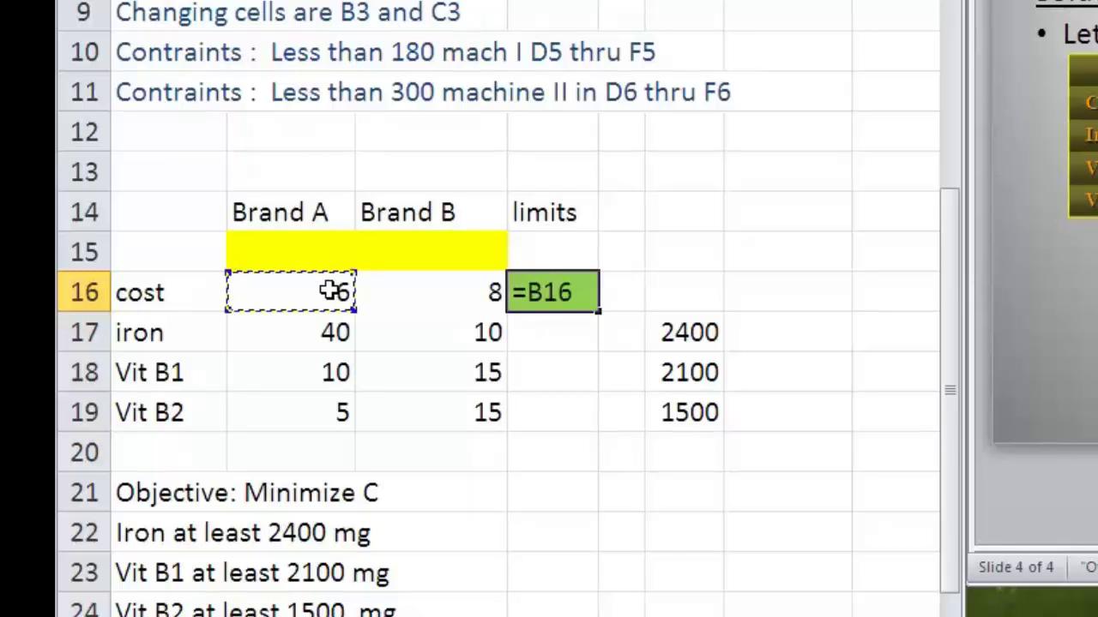
{"action": "type", "text": "*"}
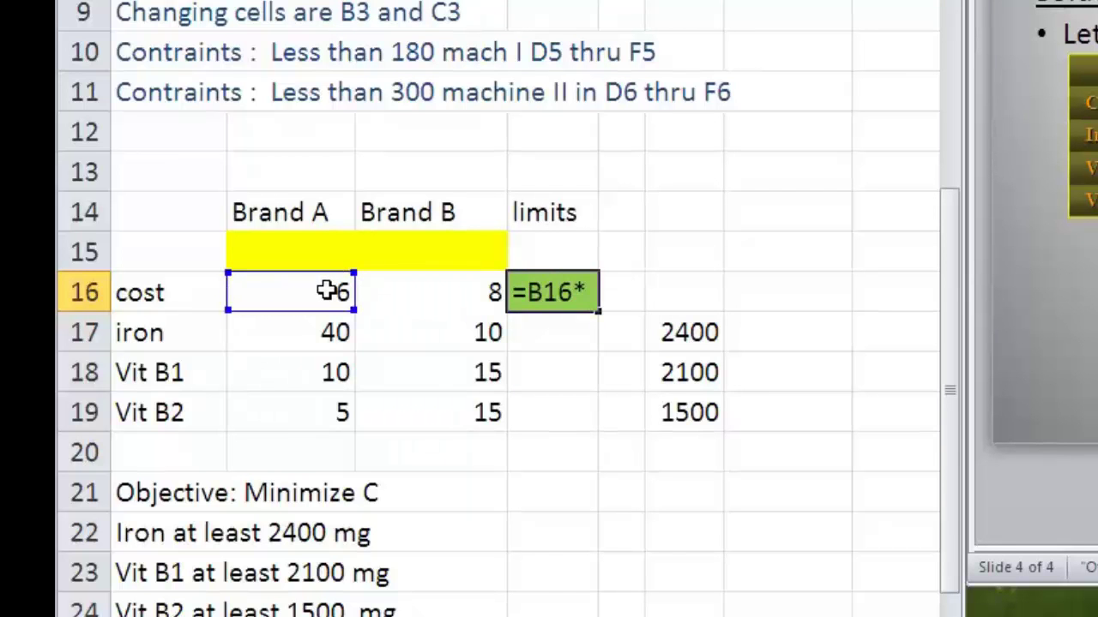
{"action": "left_click", "coordinate": [309, 255]}
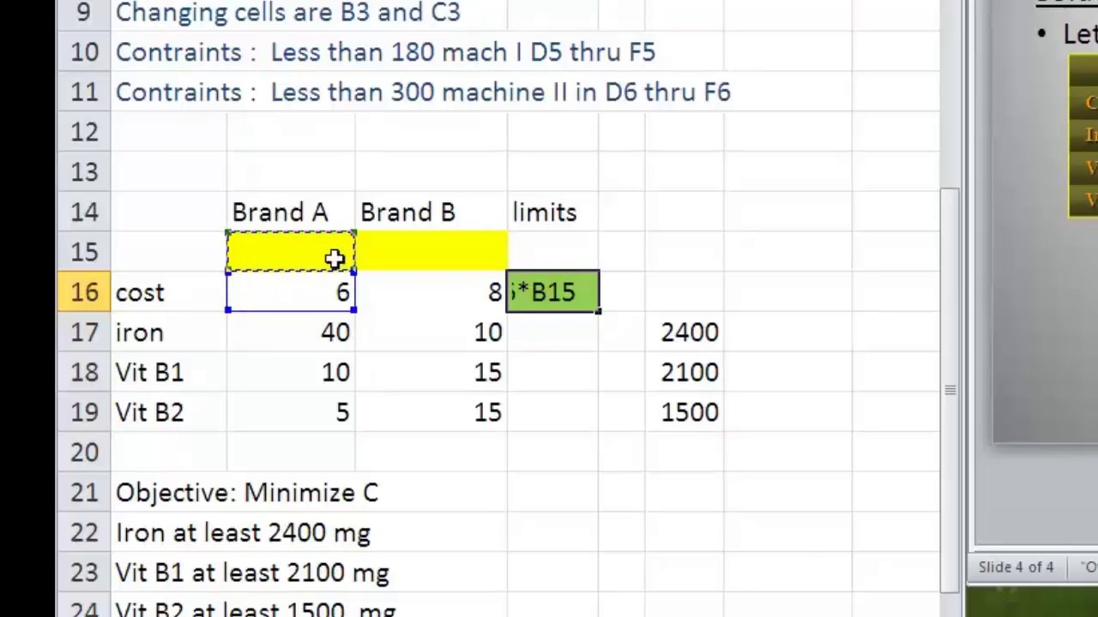
{"action": "type", "text": "+"}
{"action": "left_click", "coordinate": [461, 297]}
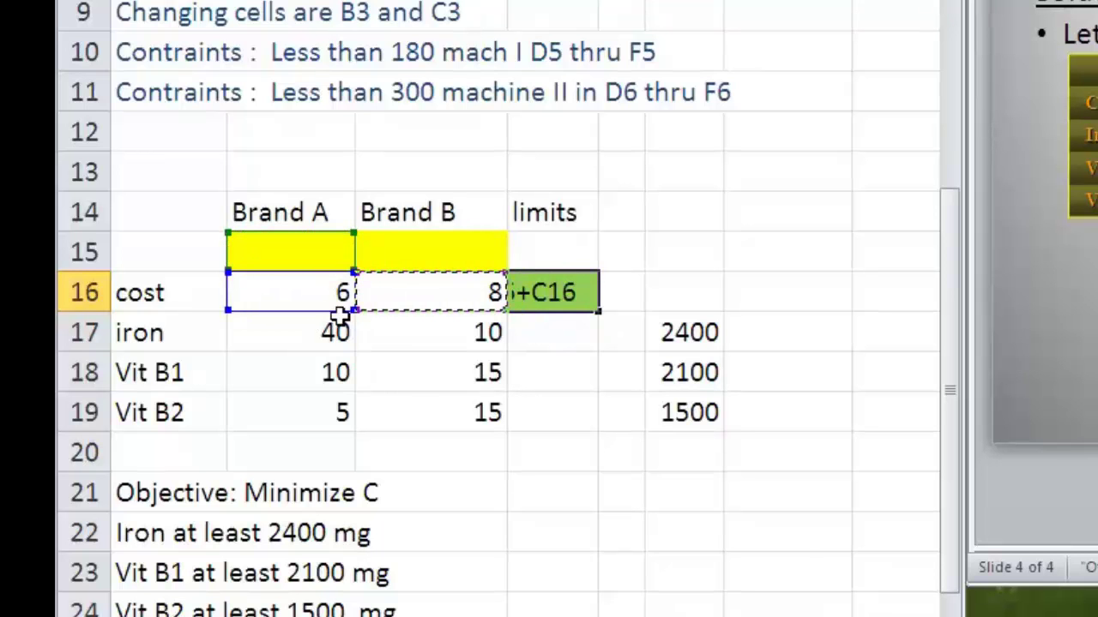
{"action": "type", "text": "*"}
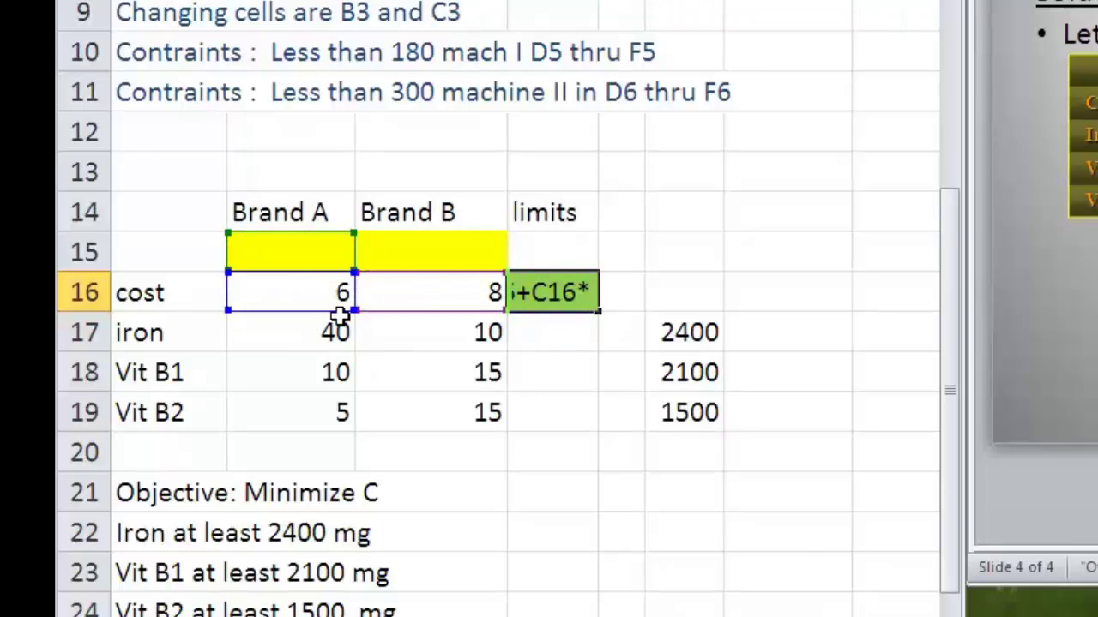
{"action": "left_click", "coordinate": [438, 243]}
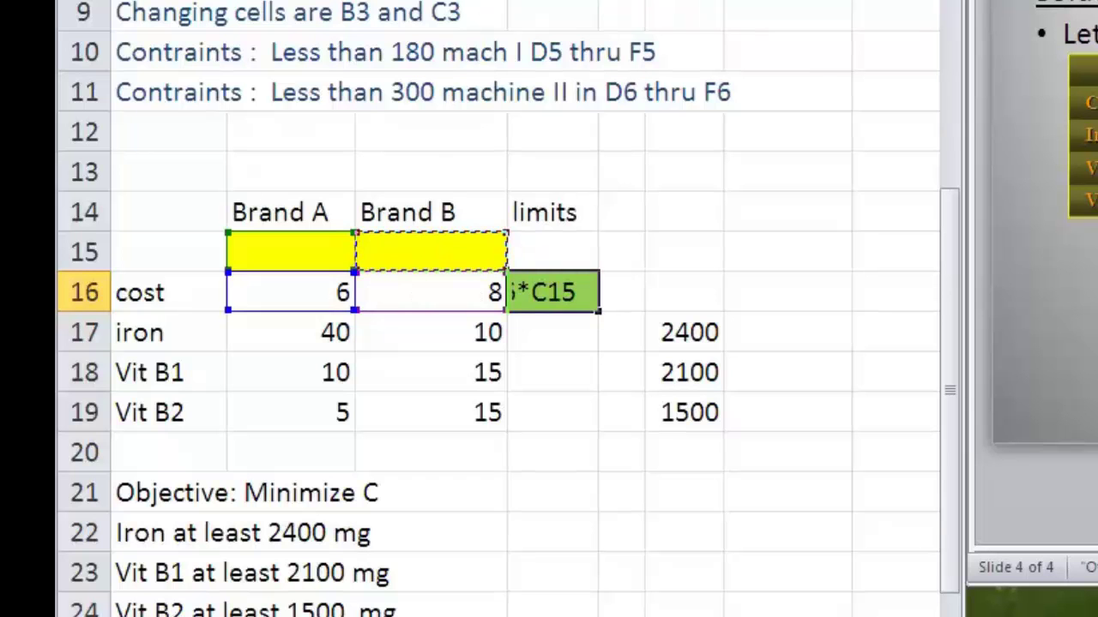
{"action": "key", "text": "Return"}
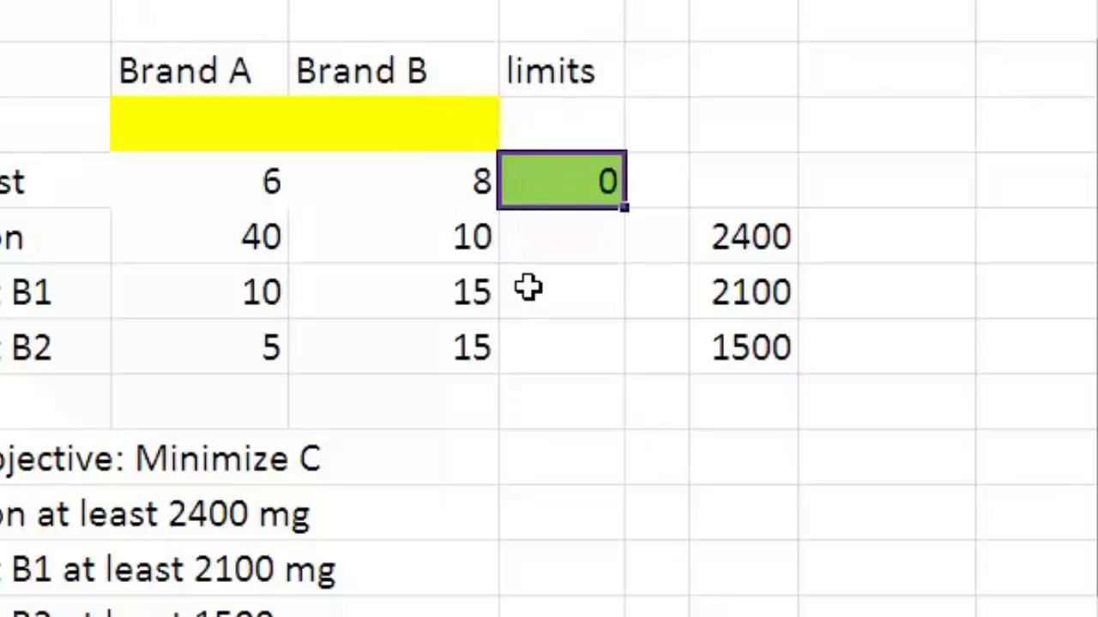
Start a SUMPRODUCT function in the iron row's limits cell D17.
{"action": "left_click", "coordinate": [544, 244]}
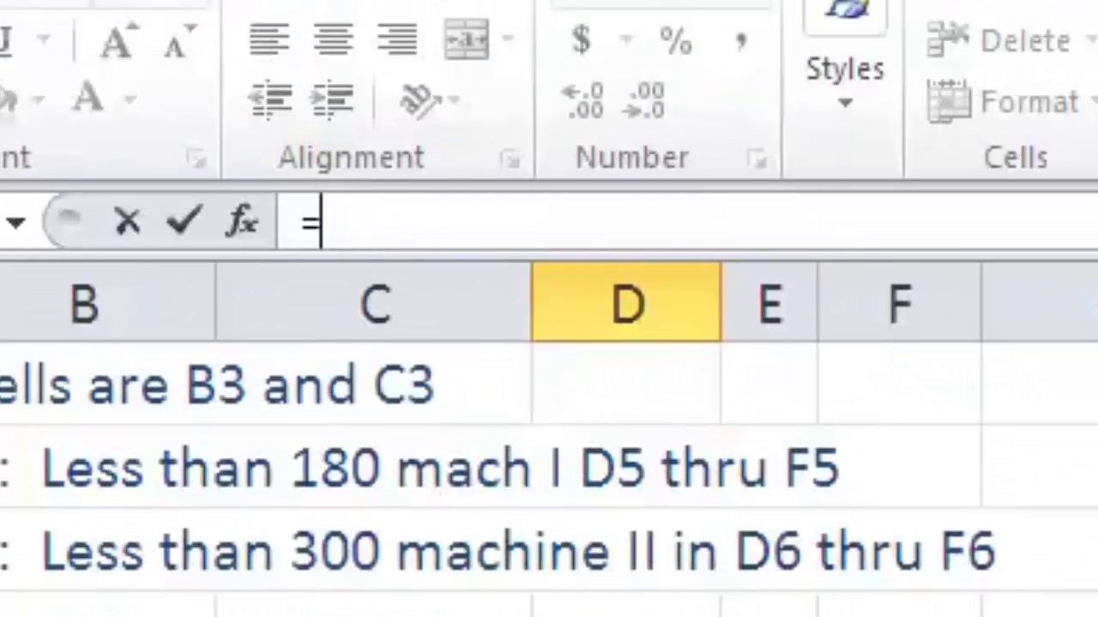
{"action": "type", "text": "sum"}
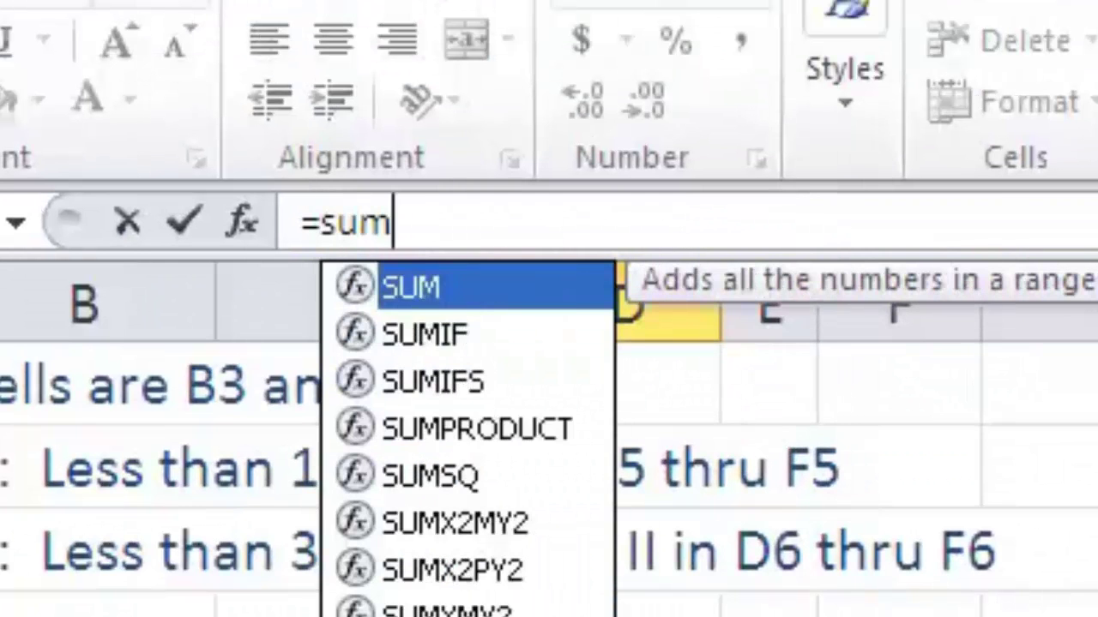
{"action": "type", "text": "p"}
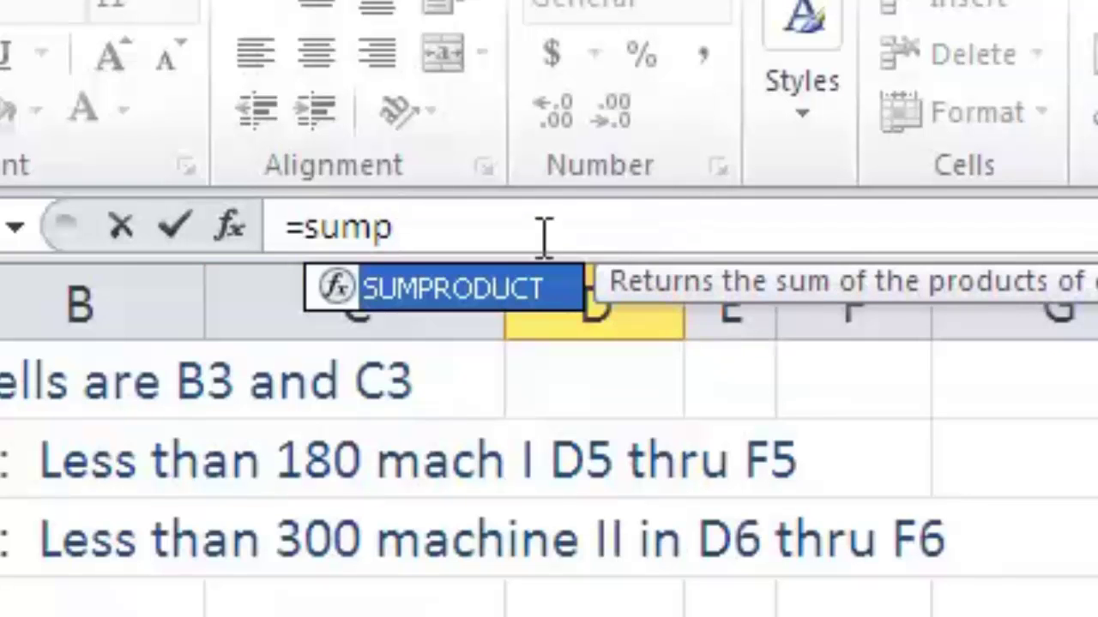
{"action": "double_click", "coordinate": [439, 302]}
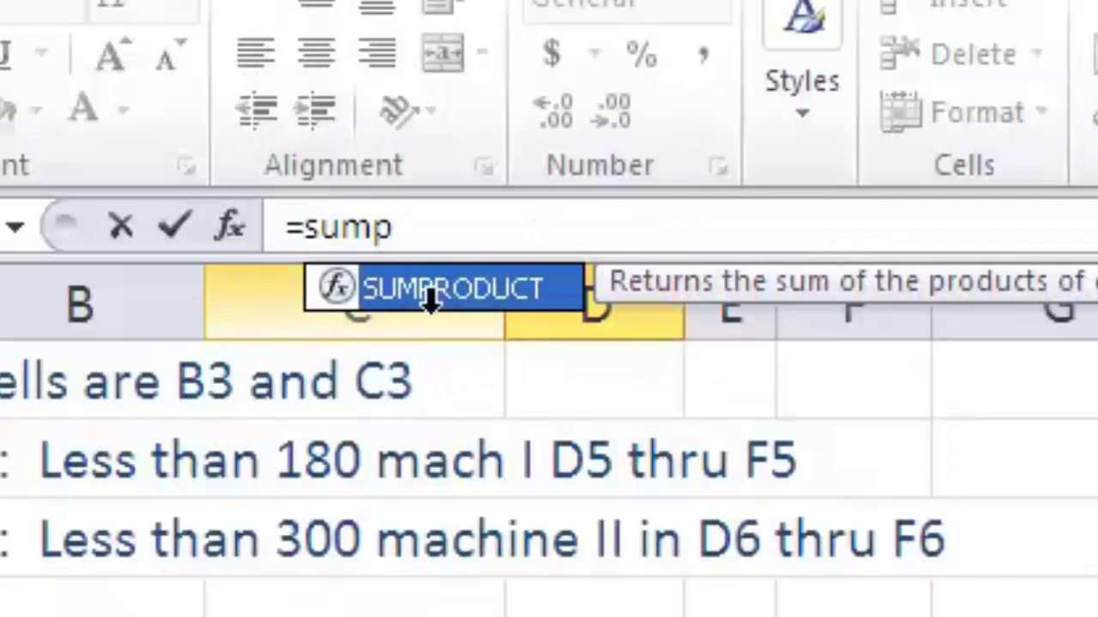
{"action": "left_click", "coordinate": [429, 298]}
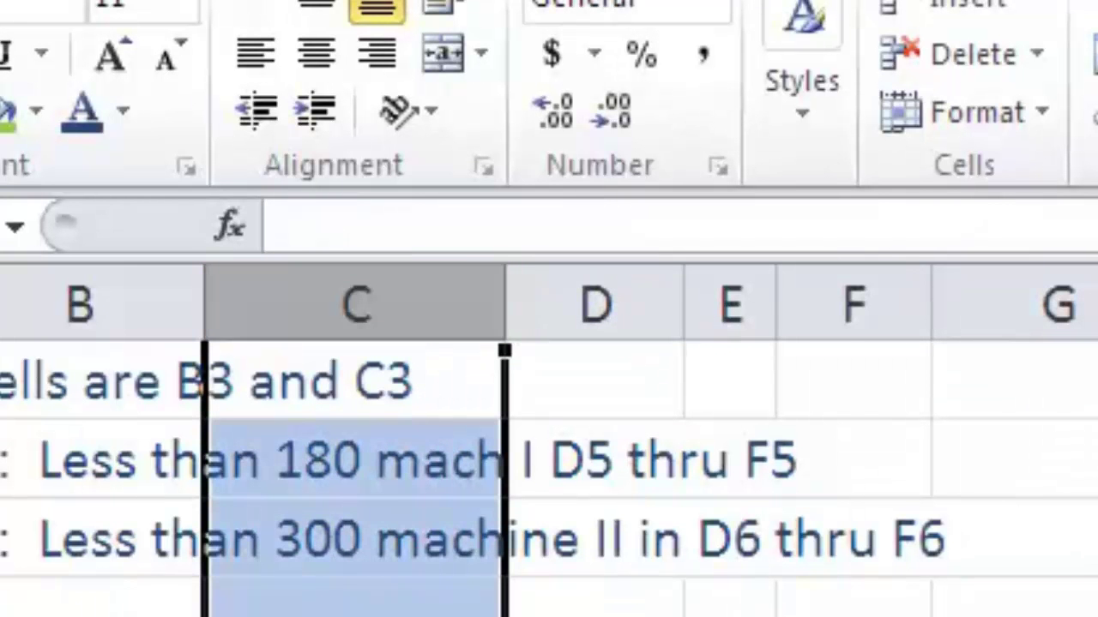
{"action": "key", "text": "Right"}
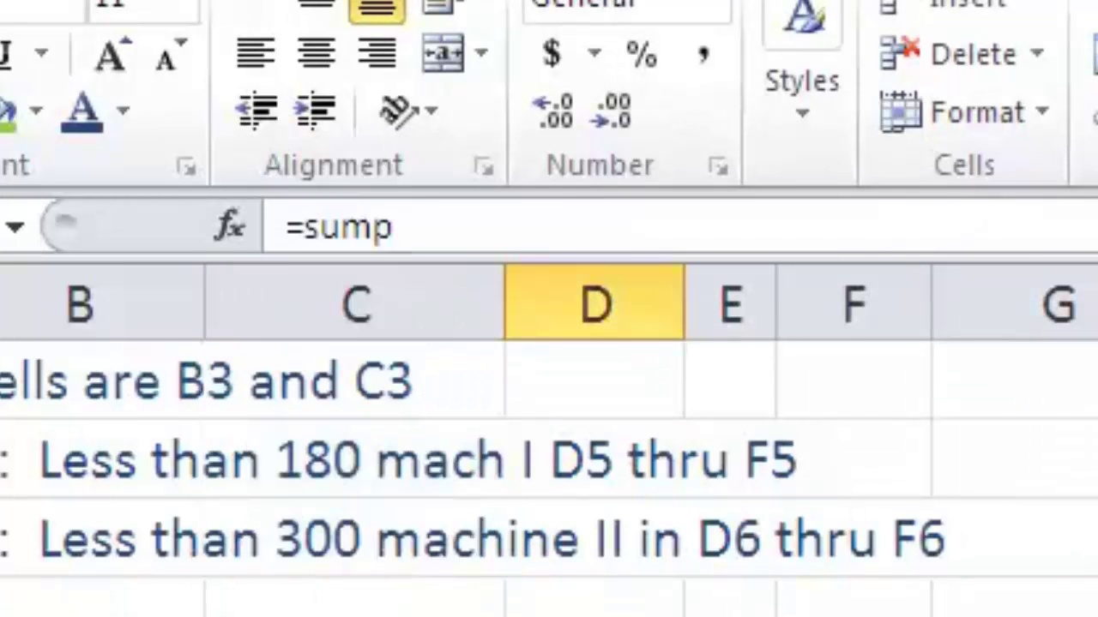
{"action": "left_click", "coordinate": [350, 228]}
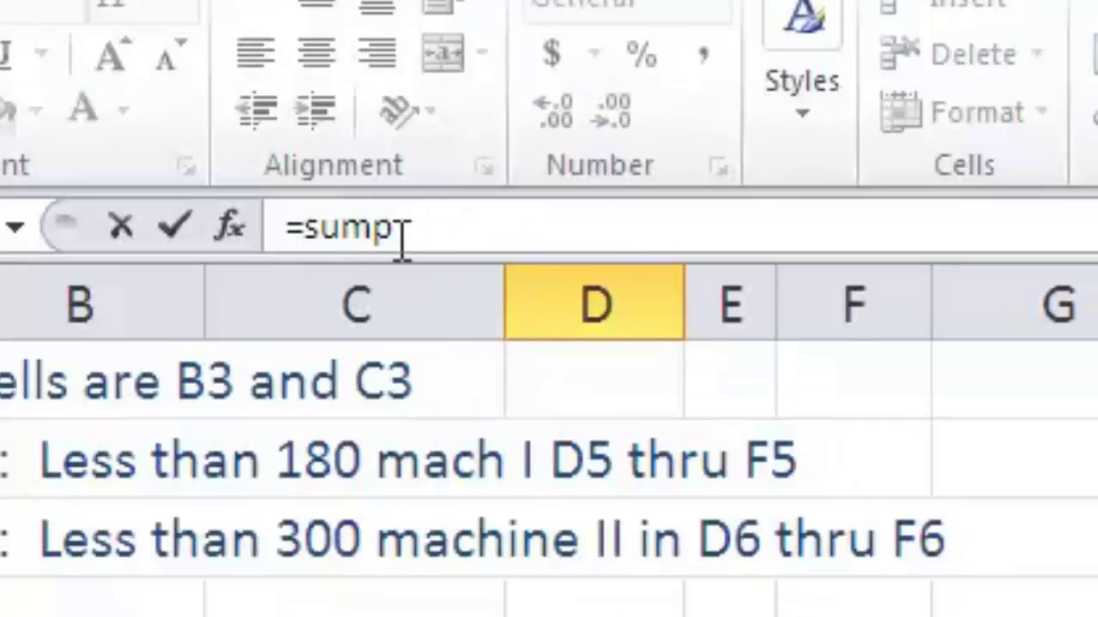
{"action": "key", "text": "Tab"}
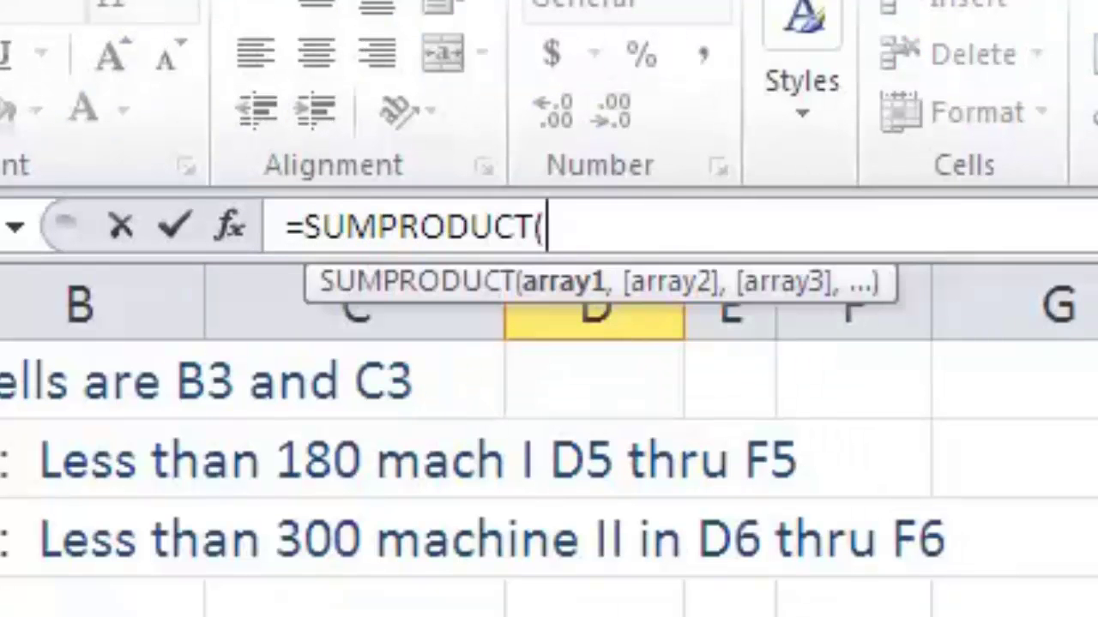
Complete the SUMPRODUCT formula in D17 with the arrays B17:C17 and B15:C15.
{"action": "type", "text": "B17"}
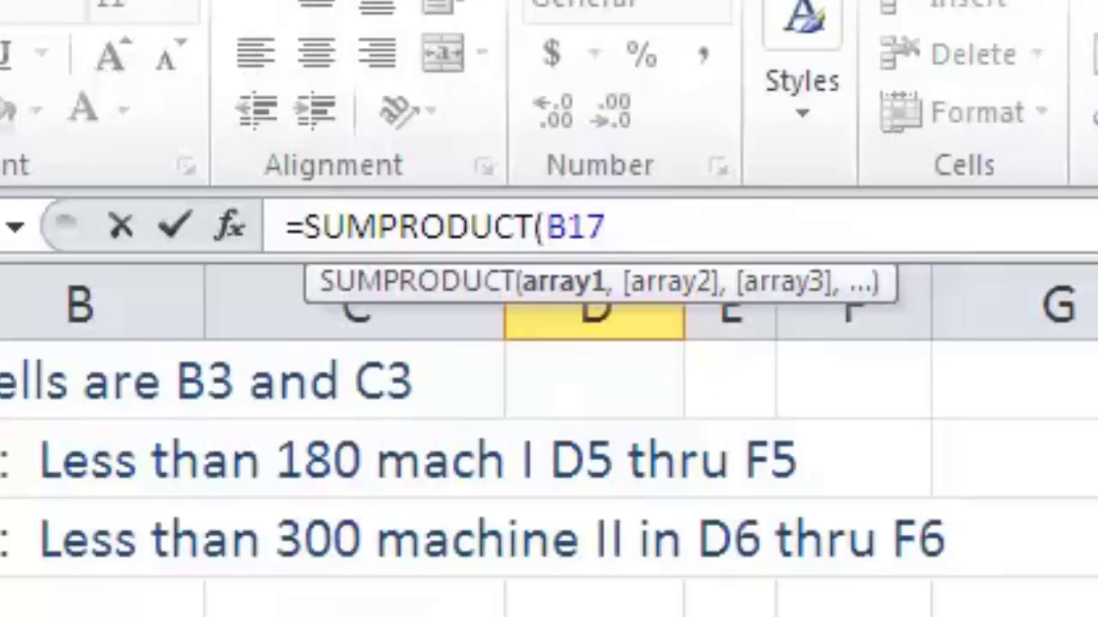
{"action": "type", "text": ":C17"}
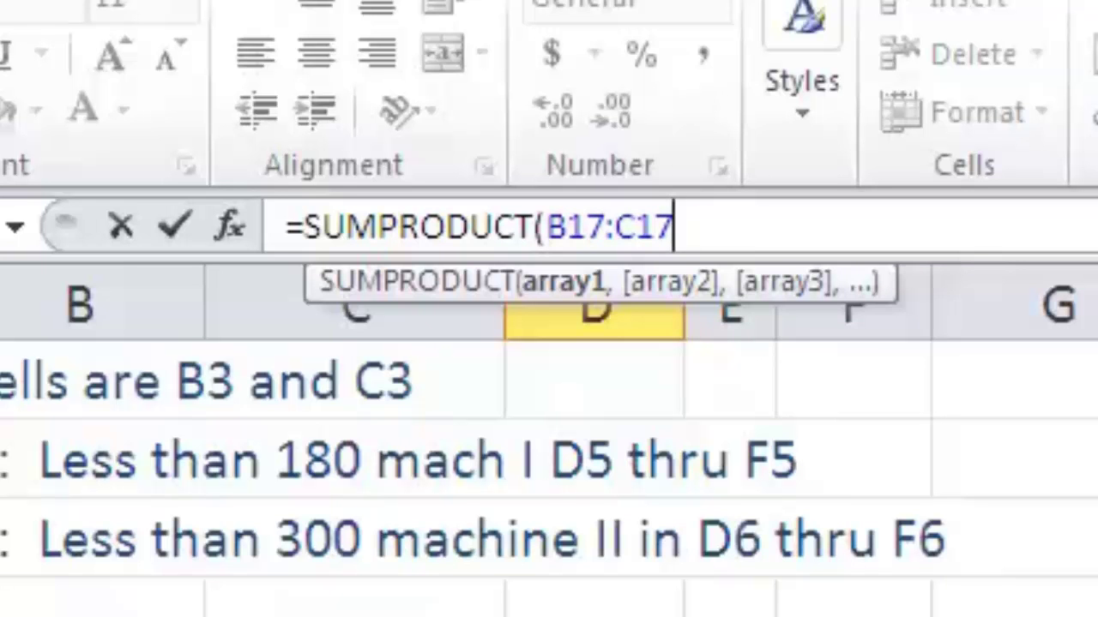
{"action": "type", "text": ","}
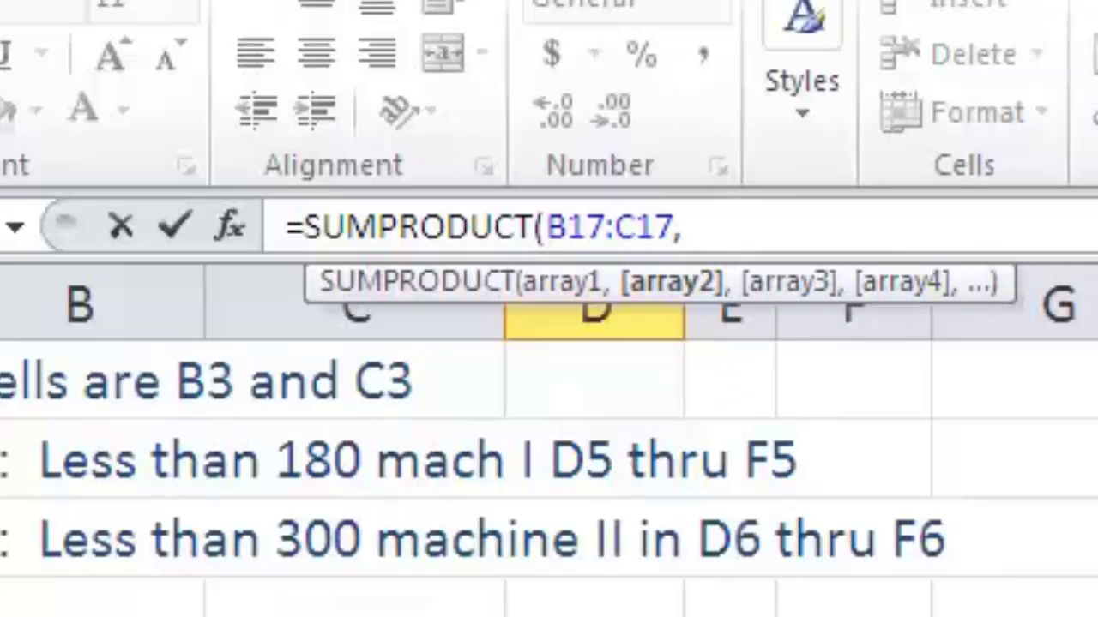
{"action": "type", "text": "B15:C15"}
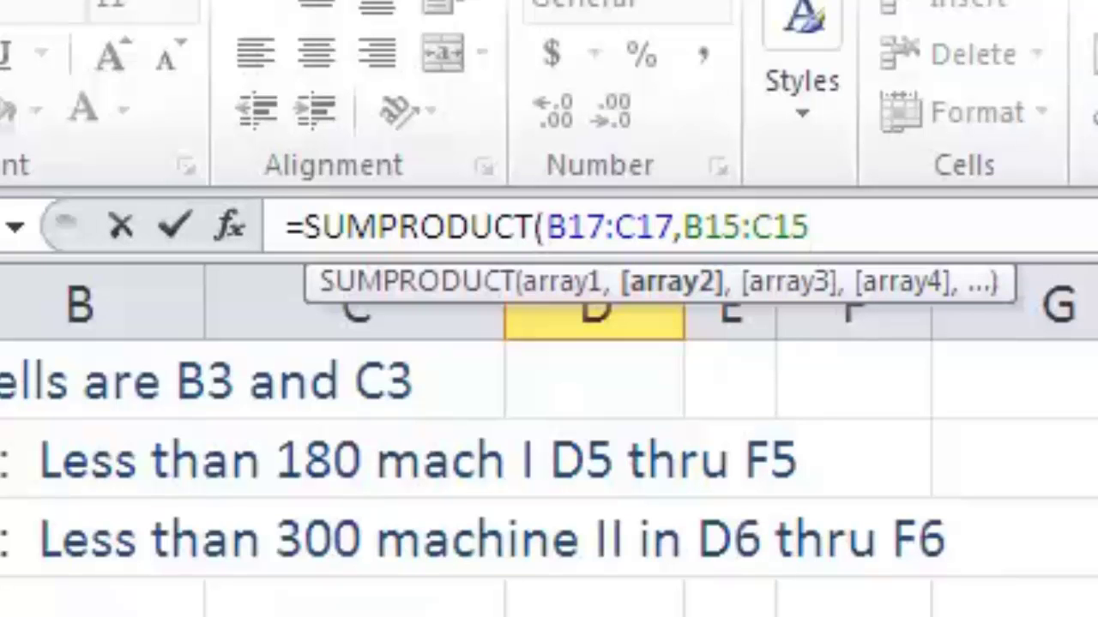
{"action": "type", "text": ")"}
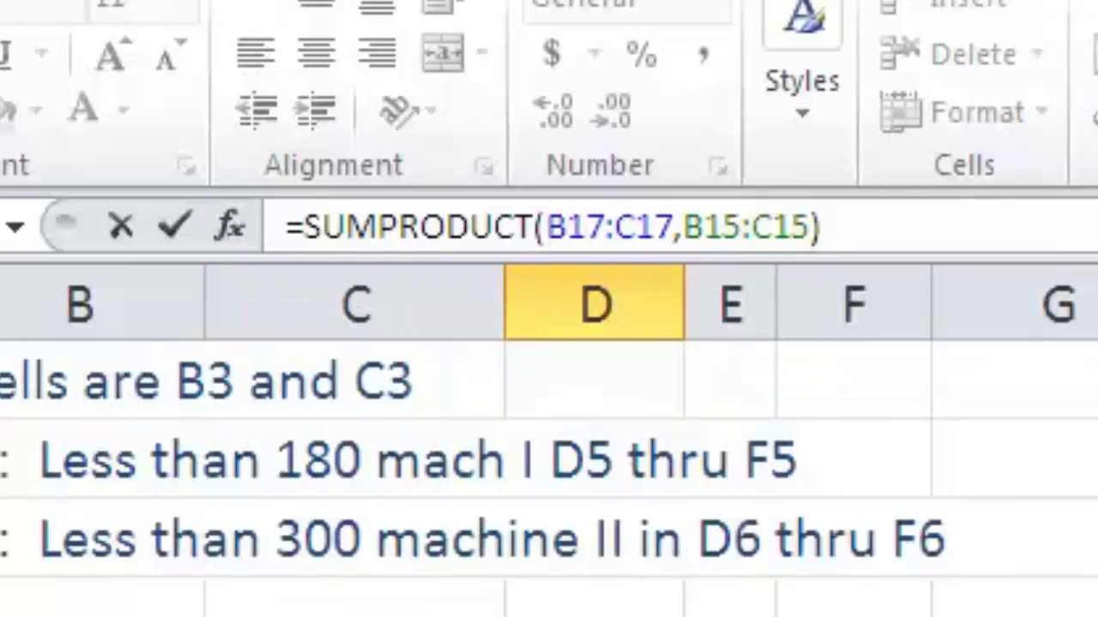
{"action": "key", "text": "Return"}
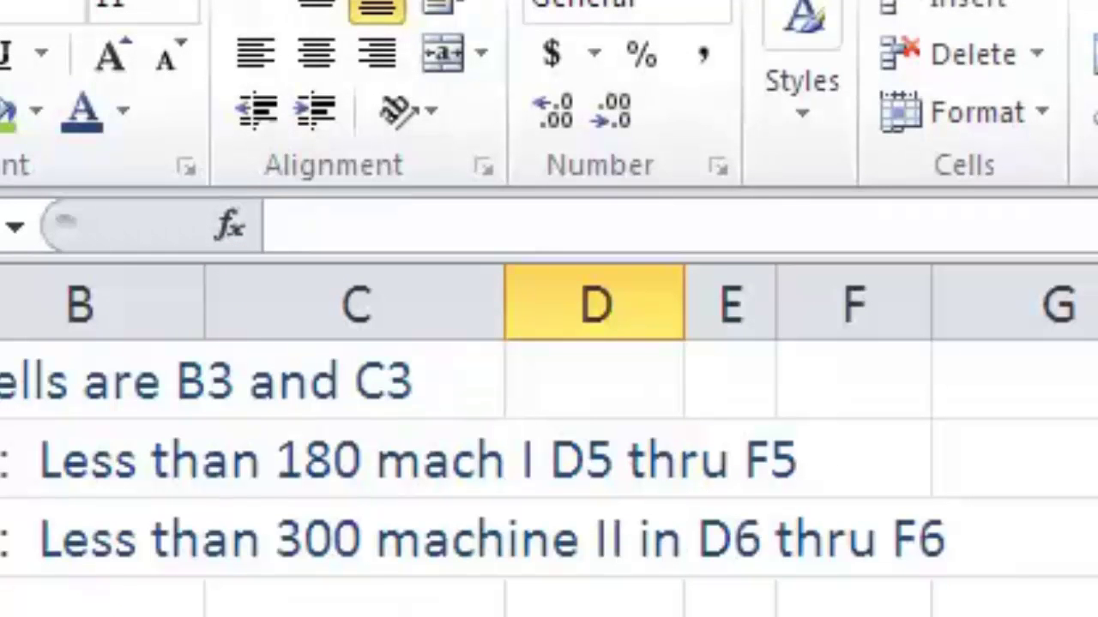
Make the second array in D17's SUMPRODUCT formula absolute, giving =SUMPRODUCT(B17:C17,$B$15:$C$15).
{"action": "key", "text": "Up"}
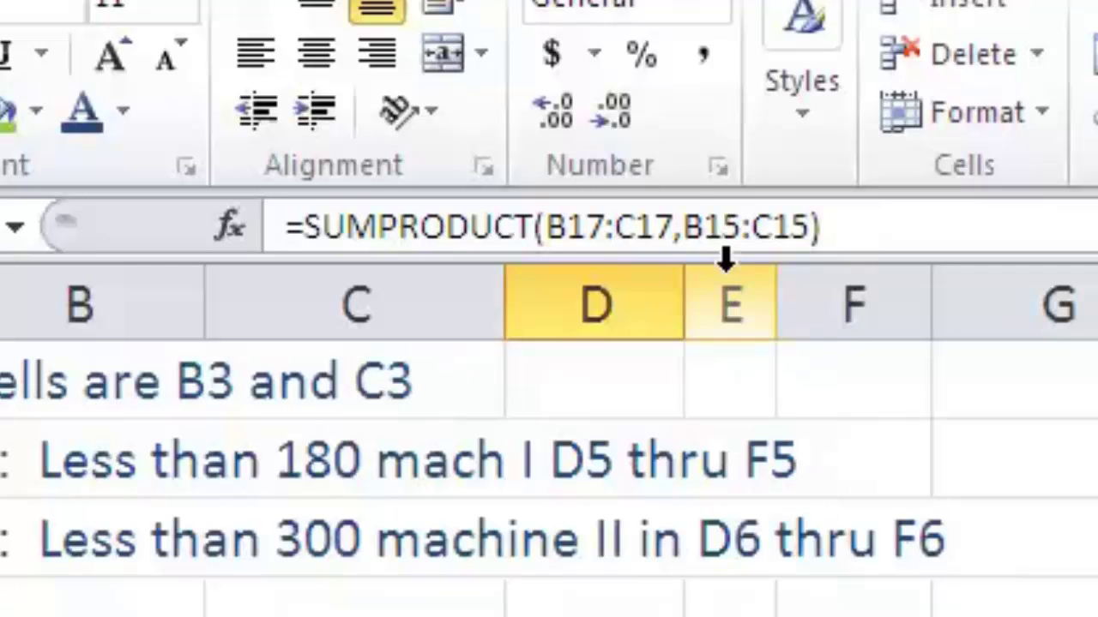
{"action": "left_click", "coordinate": [678, 224]}
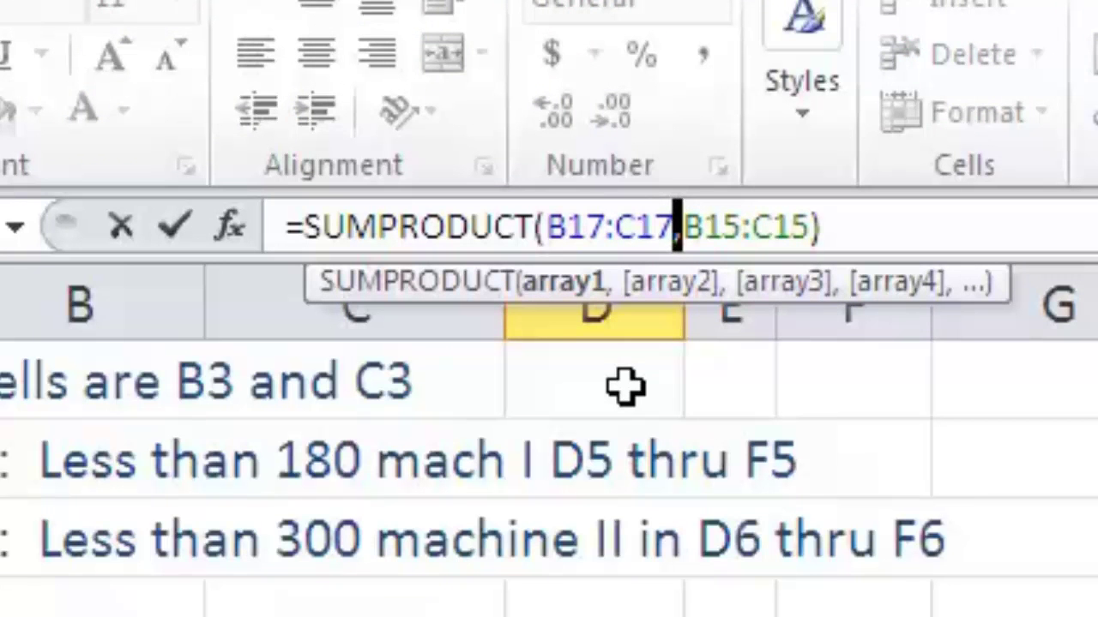
{"action": "key", "text": "Right"}
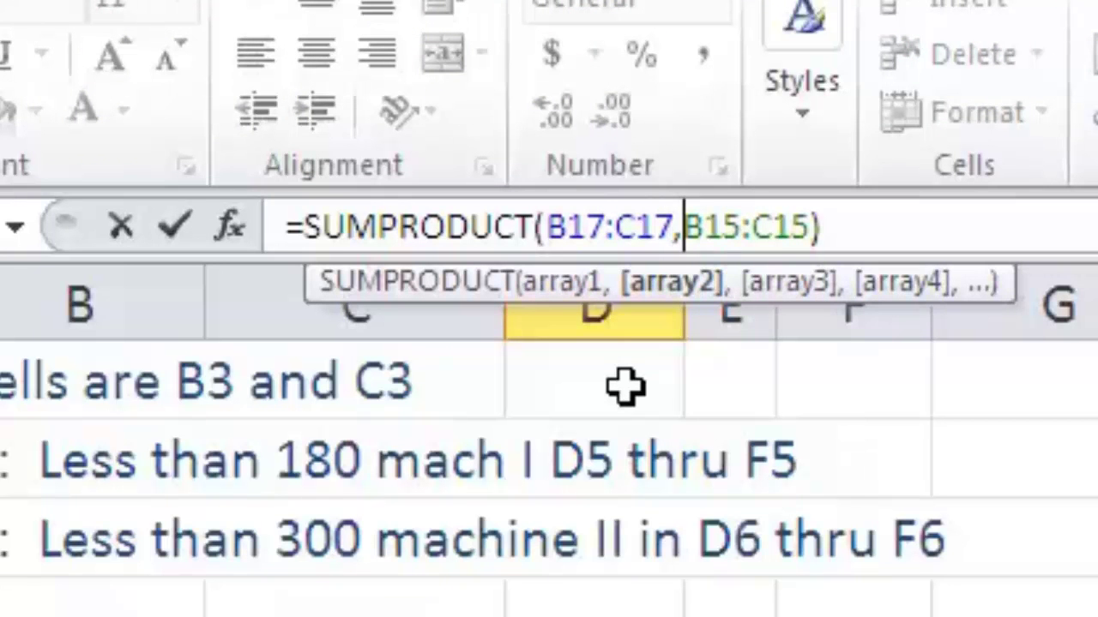
{"action": "type", "text": "$"}
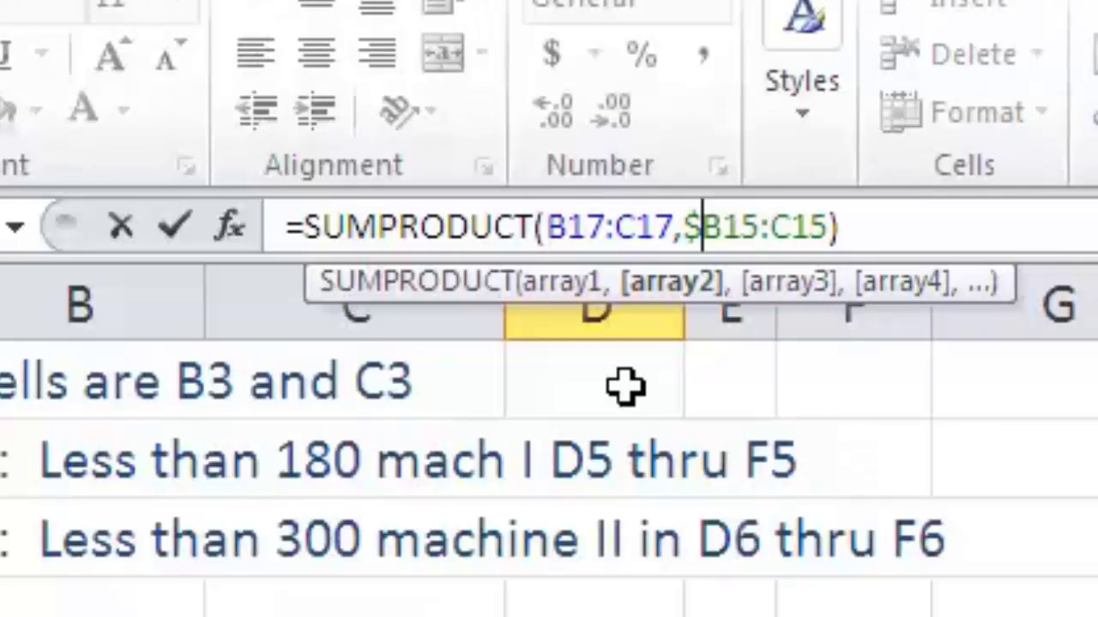
{"action": "key", "text": "Right"}
{"action": "type", "text": "%"}
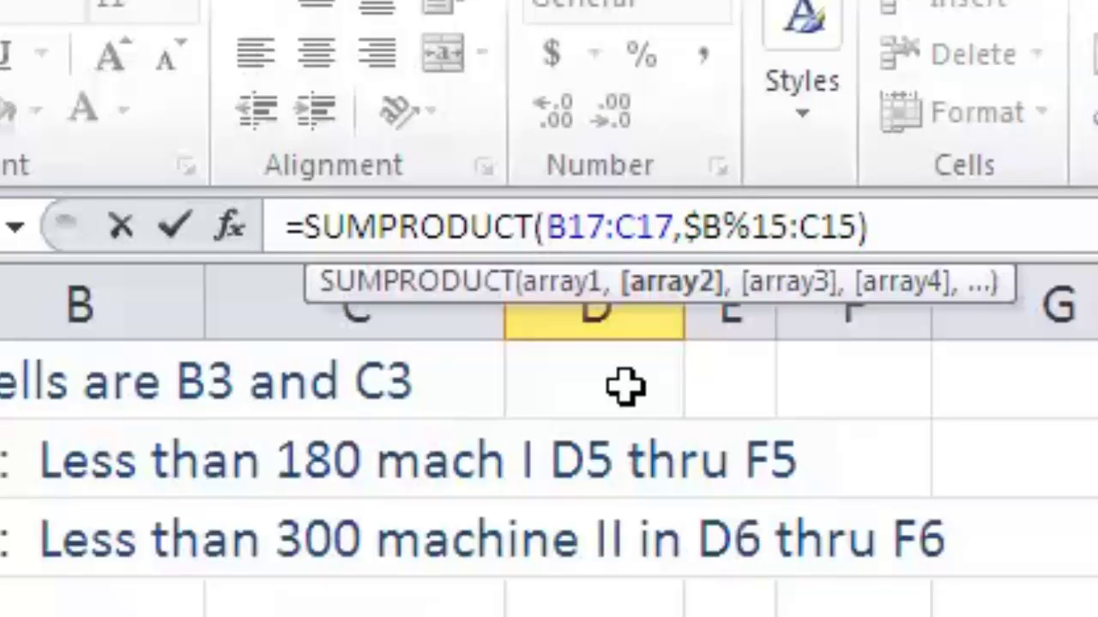
{"action": "key", "text": "BackSpace"}
{"action": "type", "text": "$"}
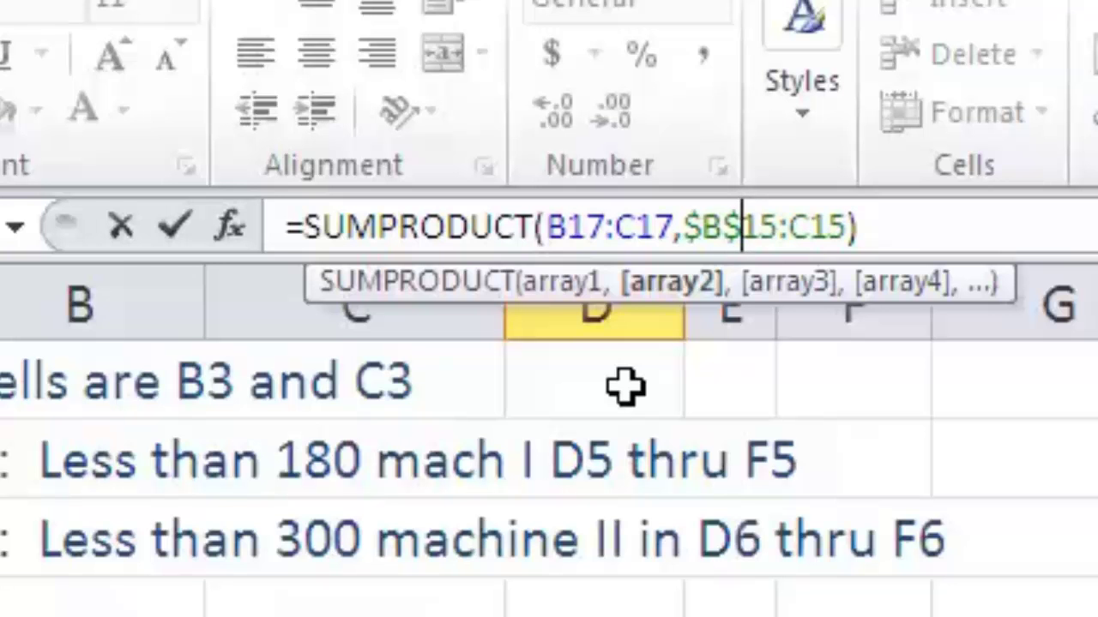
{"action": "key", "text": "Right"}
{"action": "key", "text": "Right"}
{"action": "key", "text": "Right"}
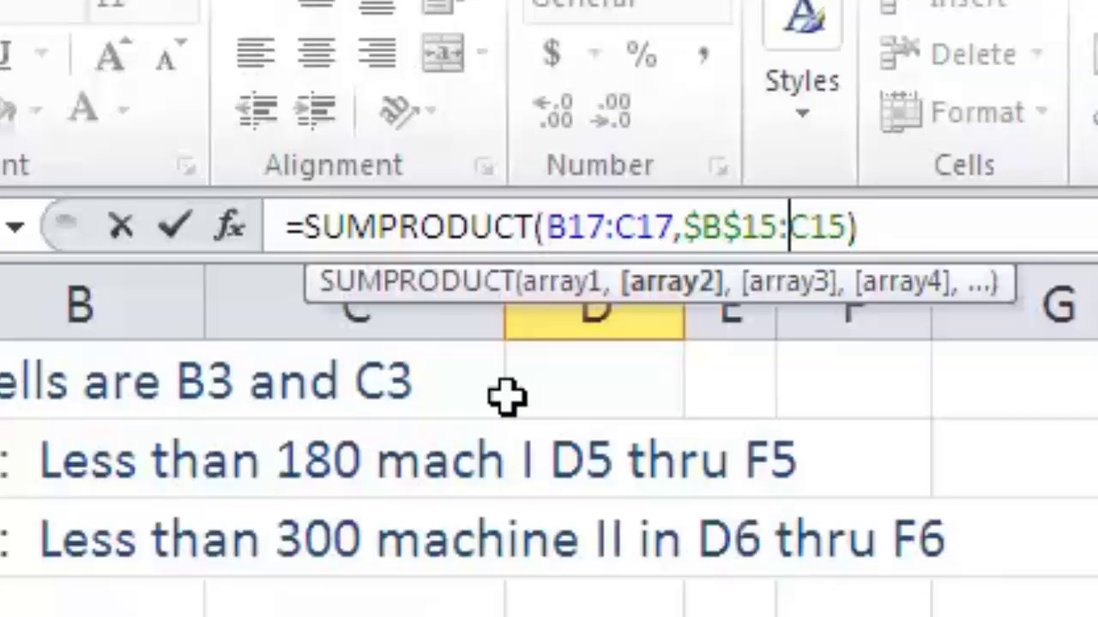
{"action": "type", "text": "$"}
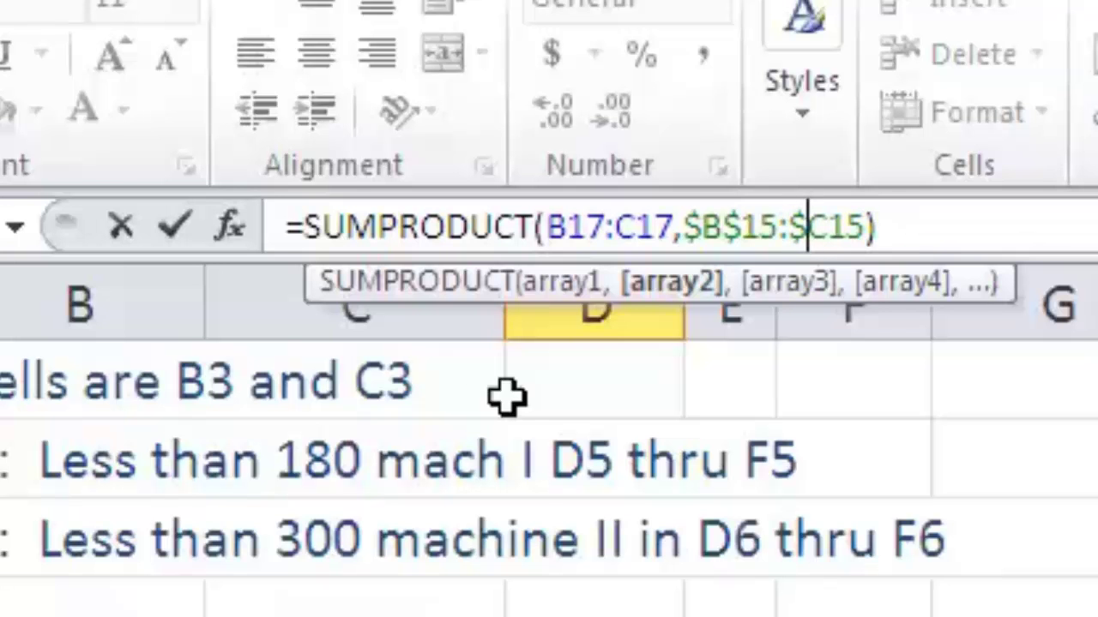
{"action": "key", "text": "Right"}
{"action": "type", "text": "$"}
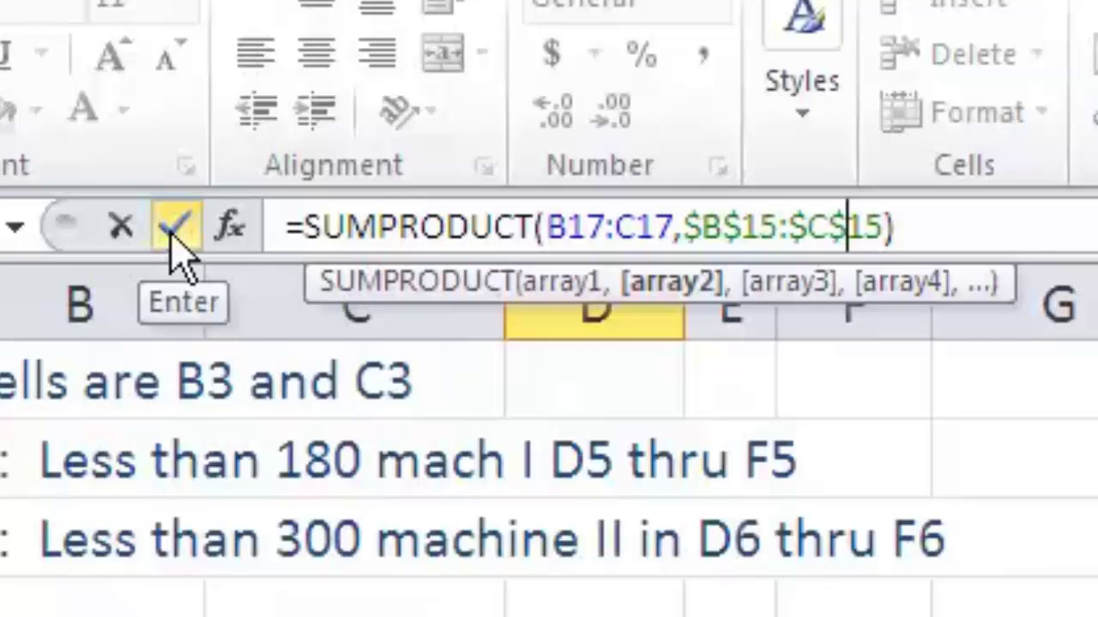
{"action": "left_click", "coordinate": [171, 230]}
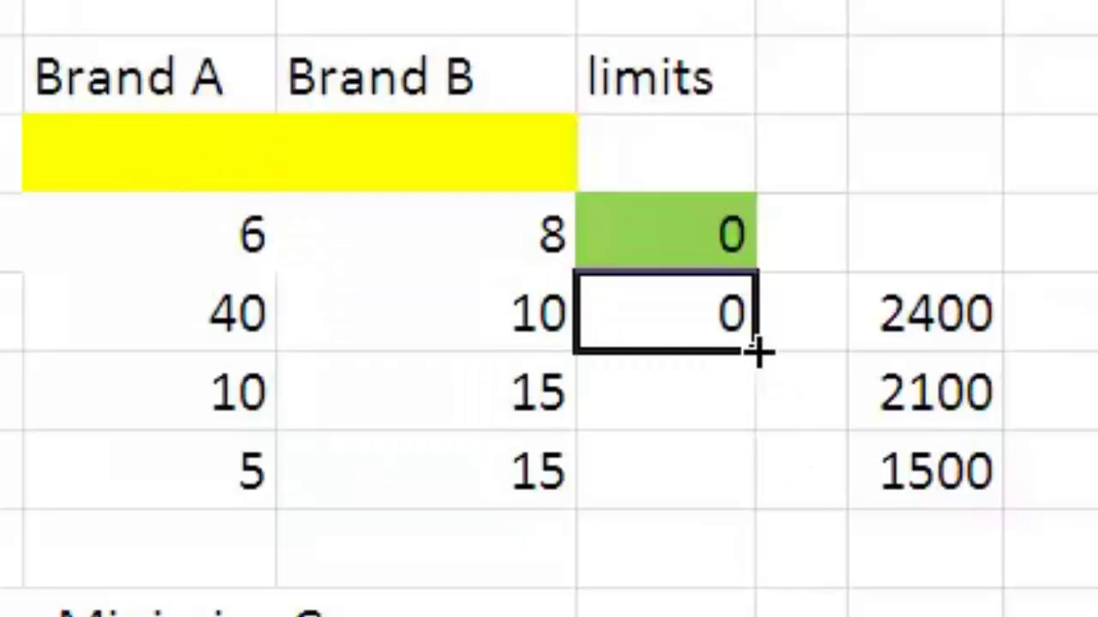
Copy the SUMPRODUCT formula from D17 down to D18:D19 for the Vit B1 and Vit B2 rows.
{"action": "left_click_drag", "start_coordinate": [754, 369], "coordinate": [750, 473]}
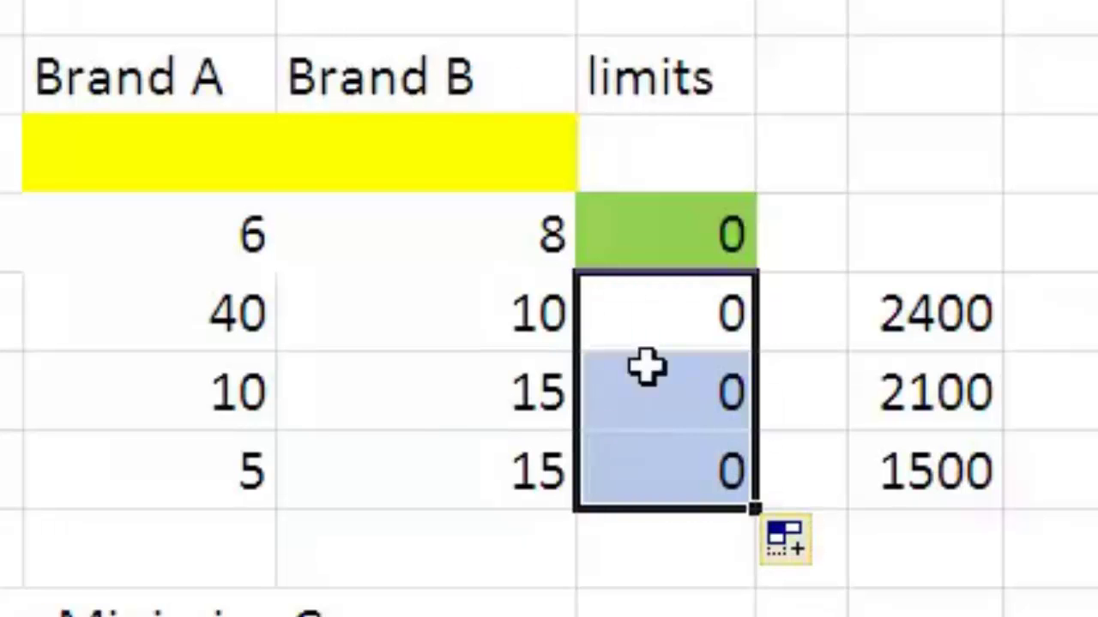
{"action": "left_click", "coordinate": [678, 325]}
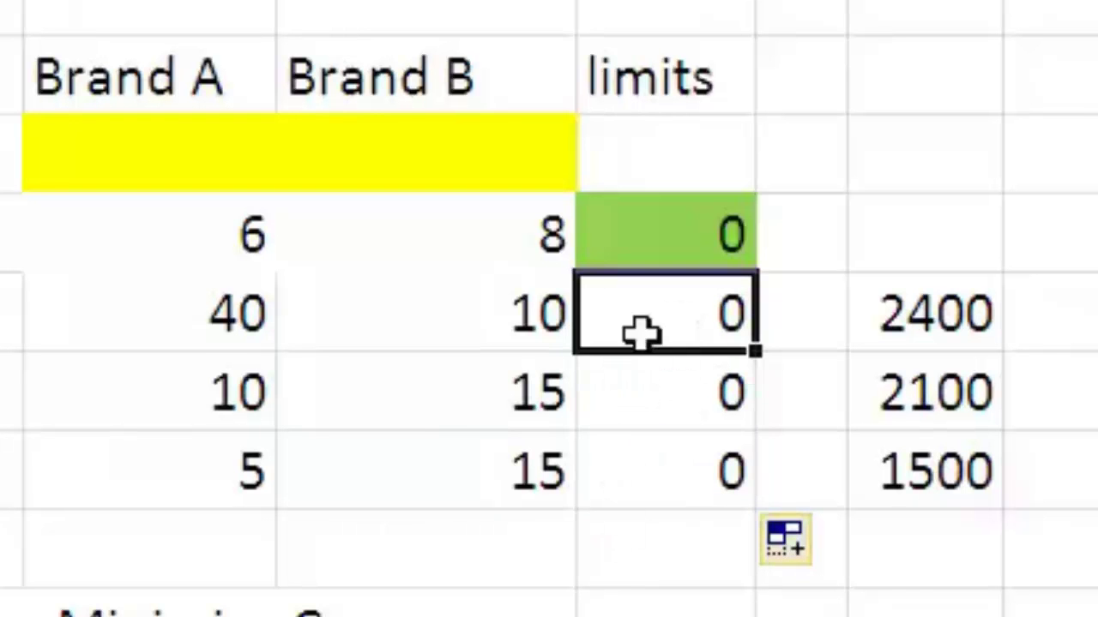
{"action": "left_click", "coordinate": [645, 395]}
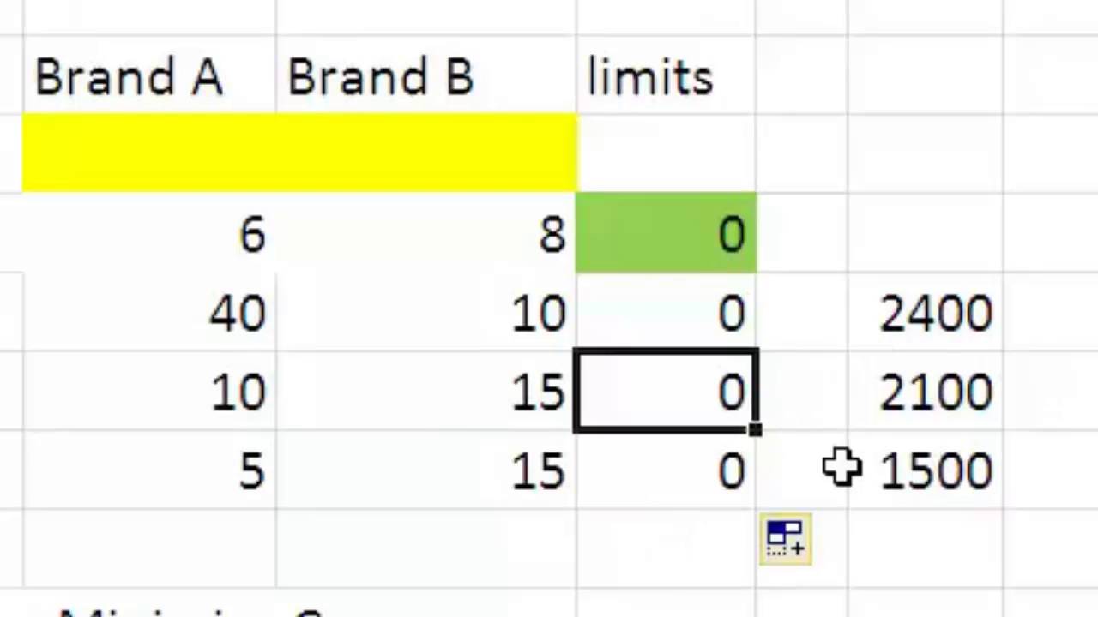
Enter the >= sign in E17, E18 and E19 between the nutrient totals and their minimum requirements.
{"action": "left_click", "coordinate": [807, 322]}
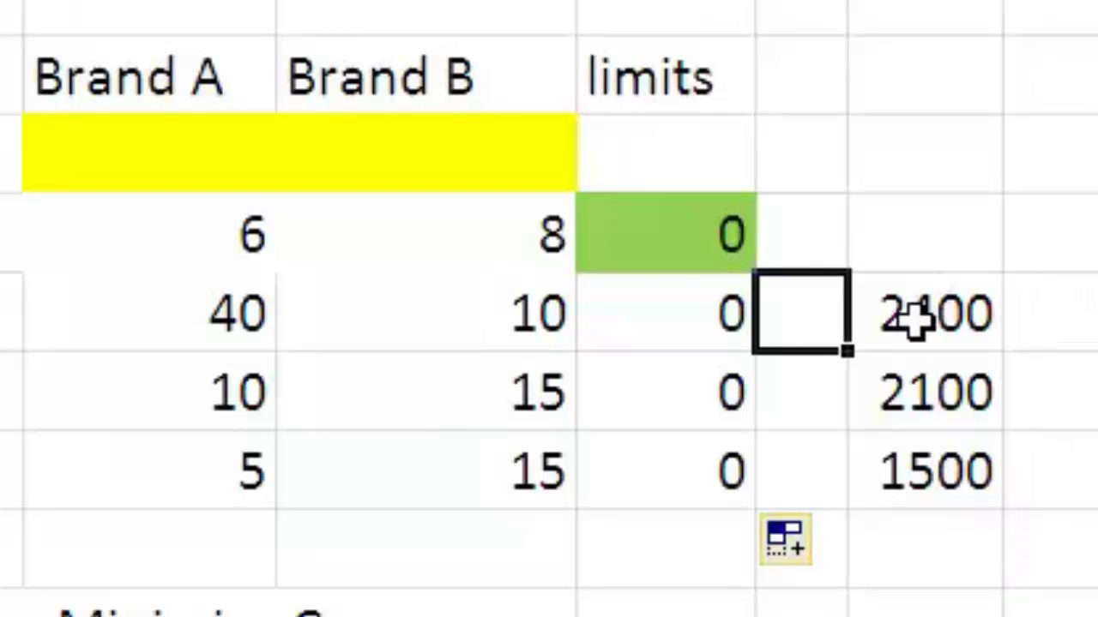
{"action": "type", "text": ">="}
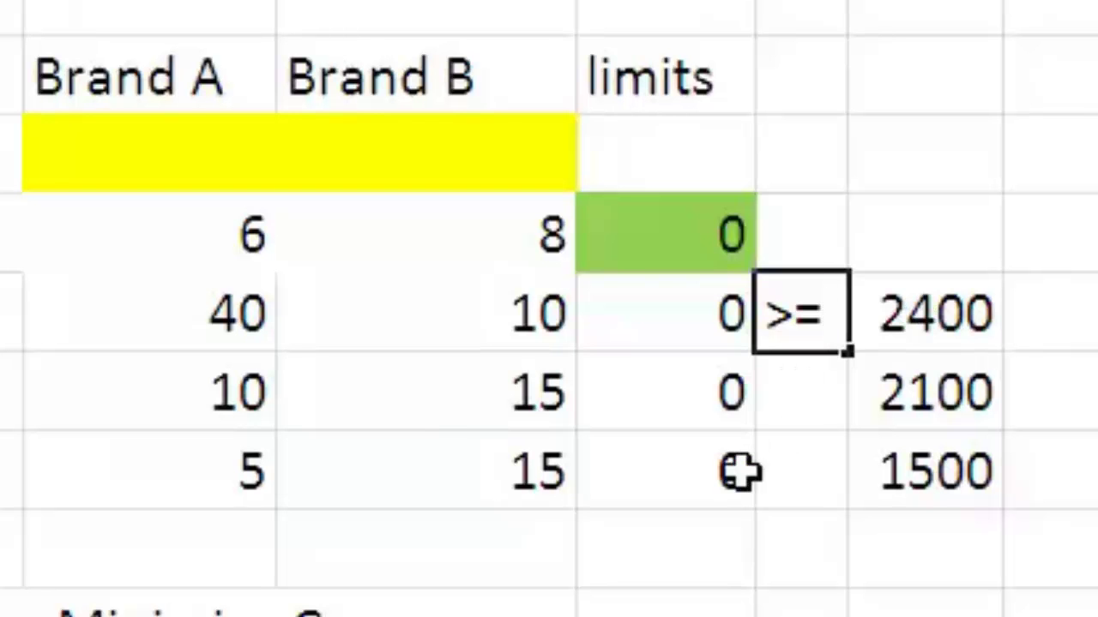
{"action": "left_click", "coordinate": [811, 400]}
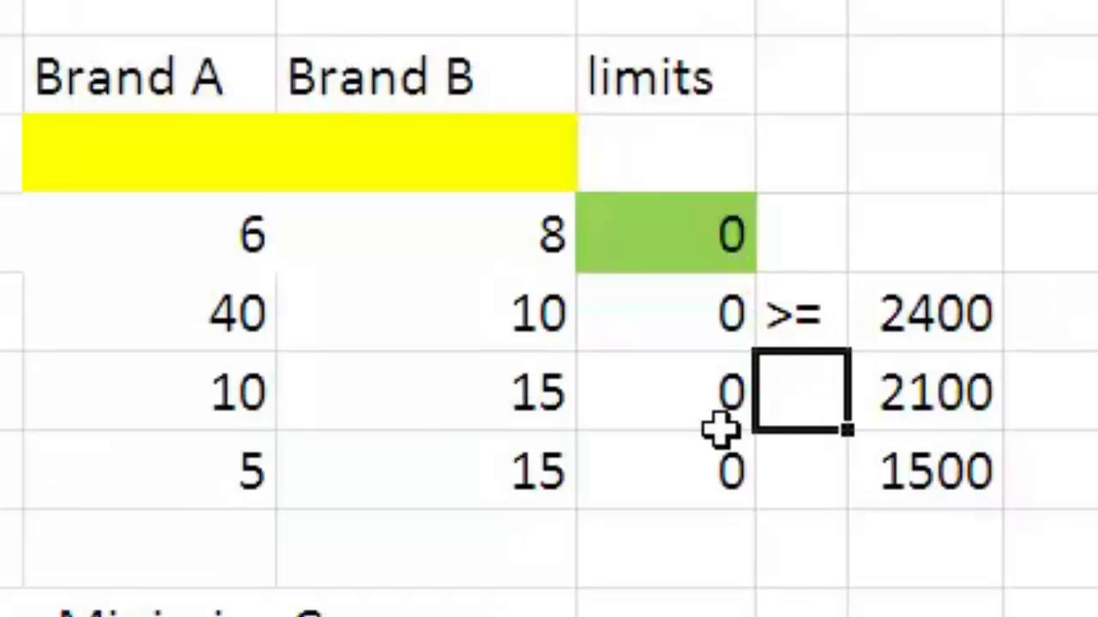
{"action": "type", "text": ">="}
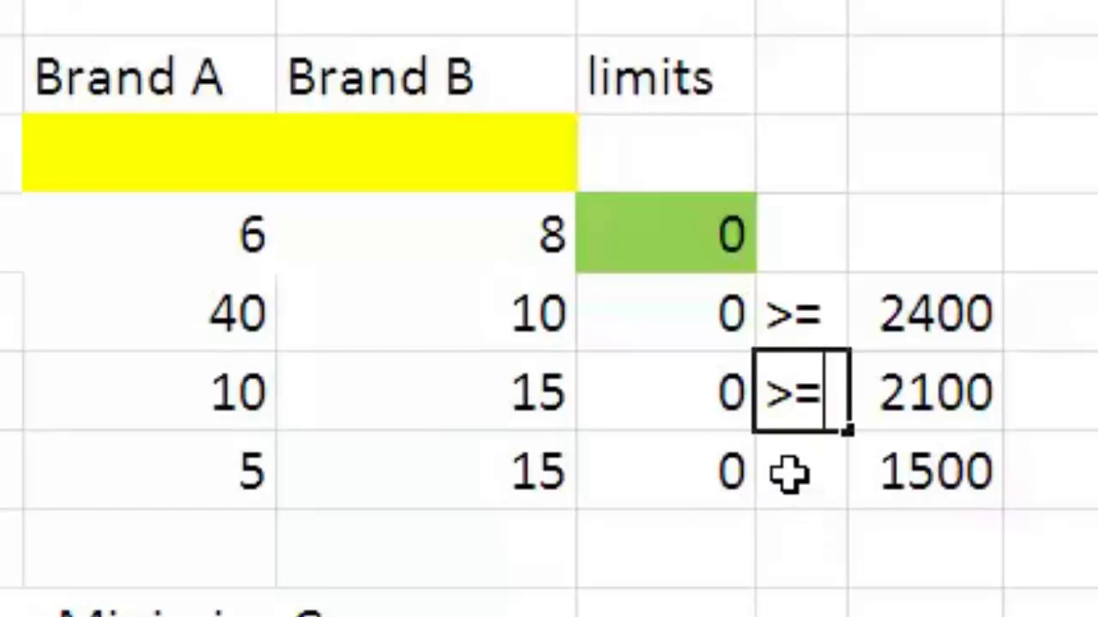
{"action": "key", "text": "Return"}
{"action": "type", "text": ">="}
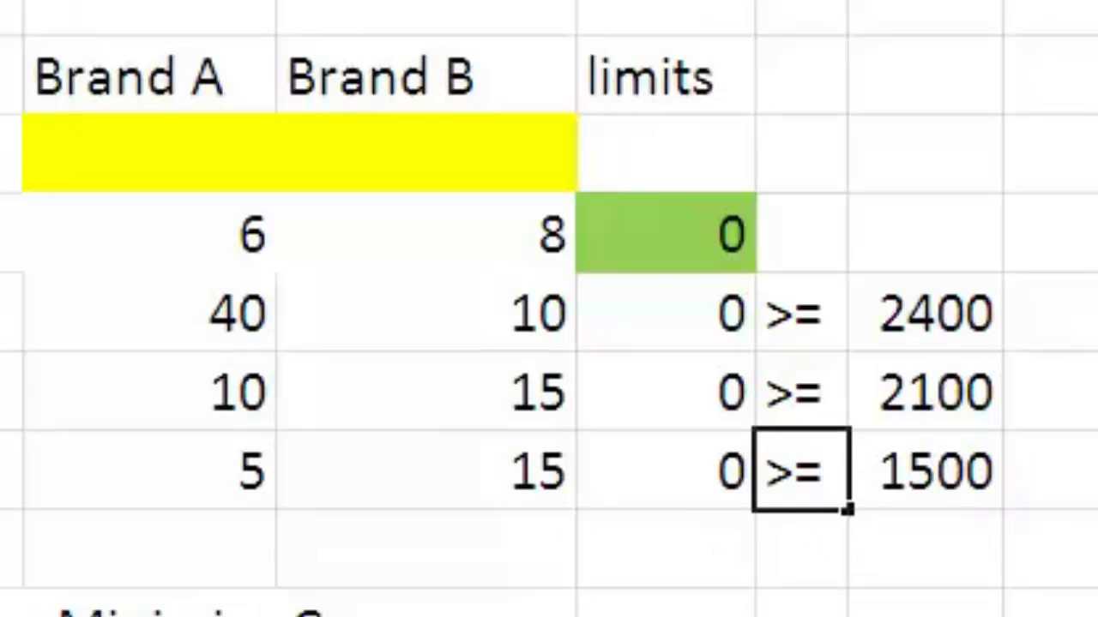
{"action": "key", "text": "Return"}
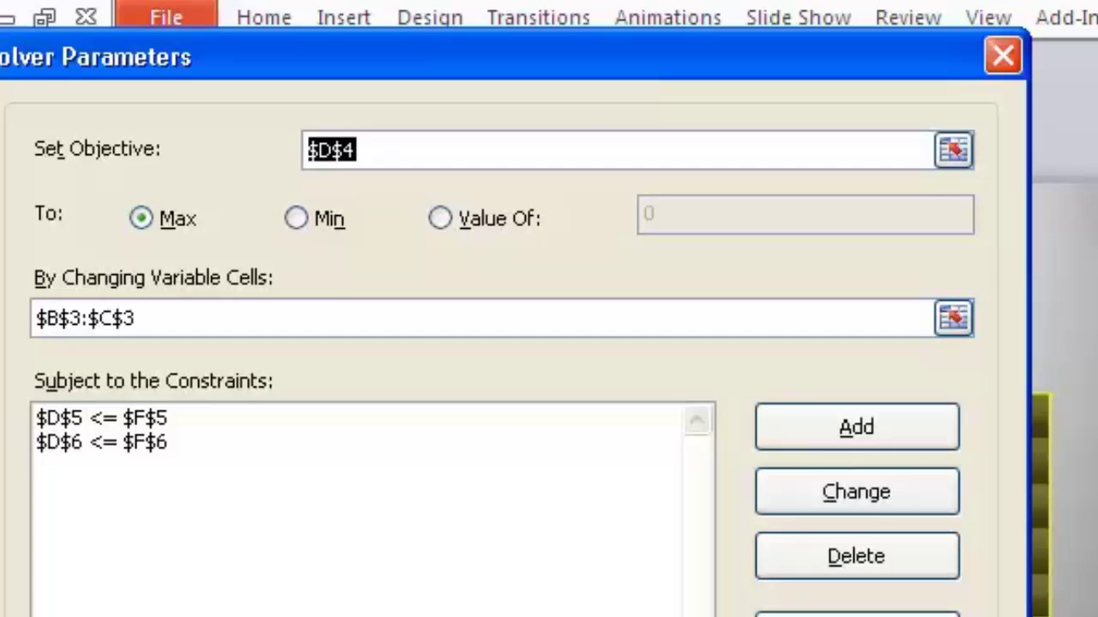
Set the Solver objective to $D$16 and the changing variable cells to $B$15:$C$15.
{"action": "type", "text": "$D$16"}
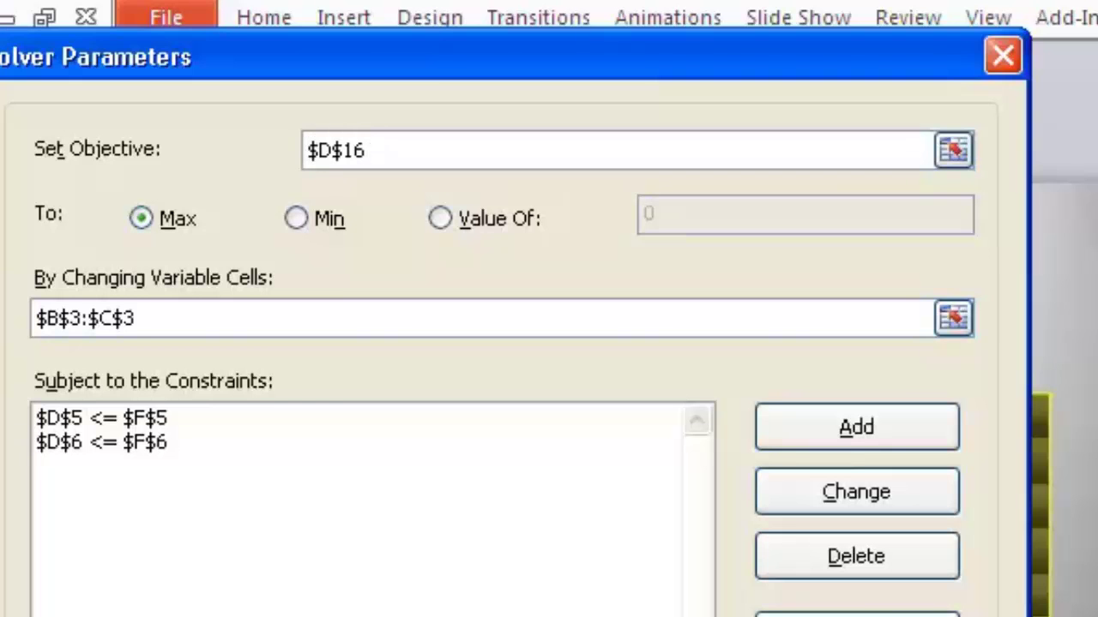
{"action": "left_click", "coordinate": [219, 311]}
{"action": "left_click_drag", "start_coordinate": [142, 318], "coordinate": [36, 318]}
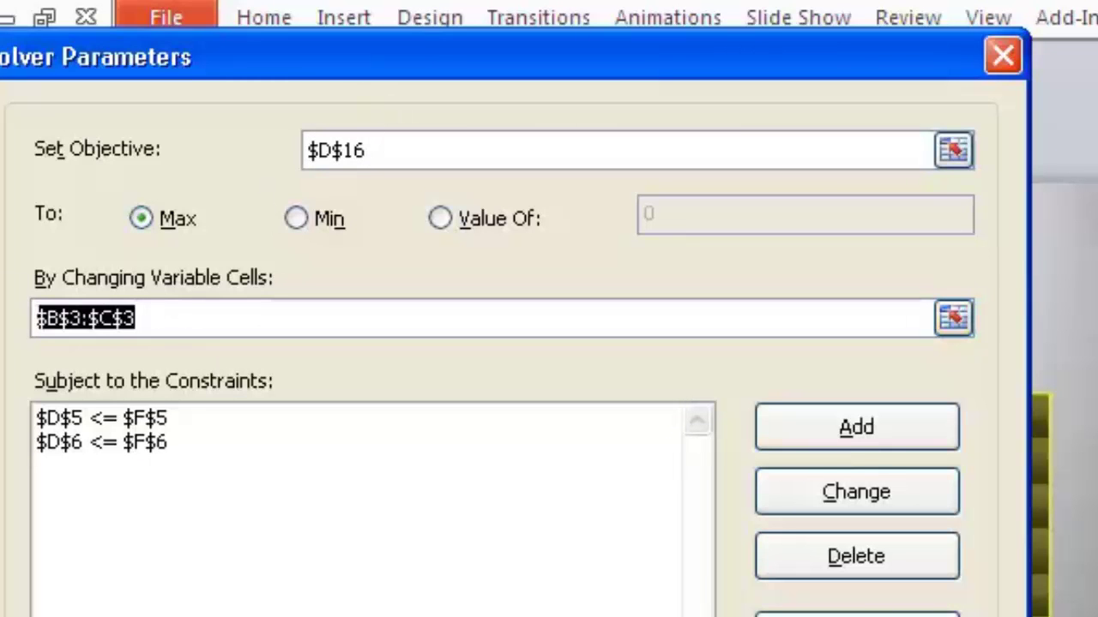
{"action": "key", "text": "BackSpace"}
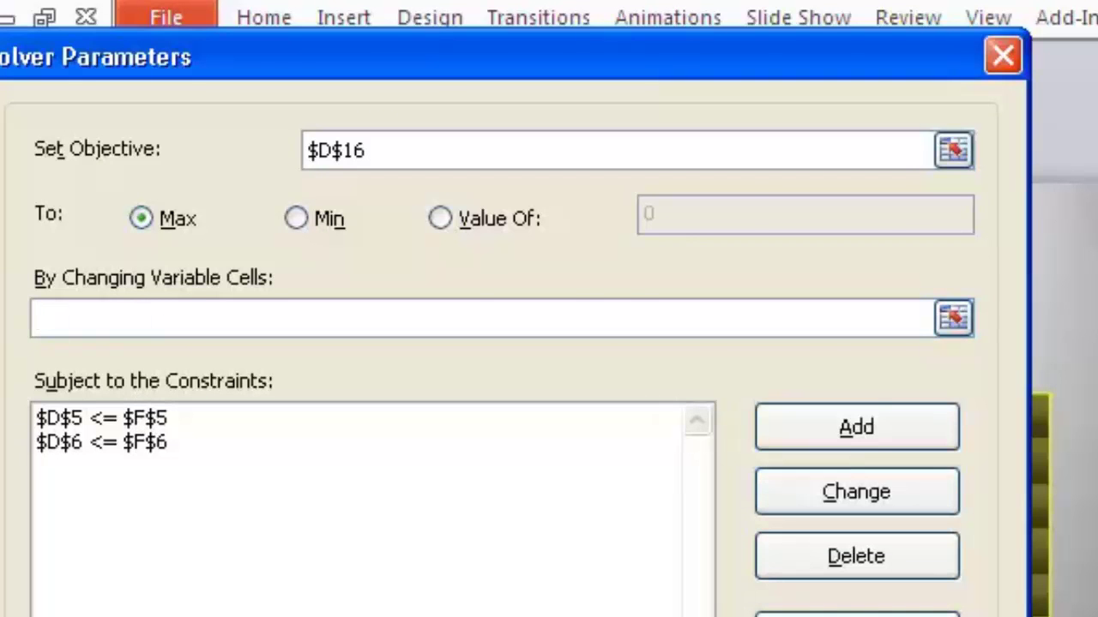
{"action": "type", "text": "$B$15:$C$15"}
{"action": "left_click_drag", "start_coordinate": [2, 309], "coordinate": [2, 305]}
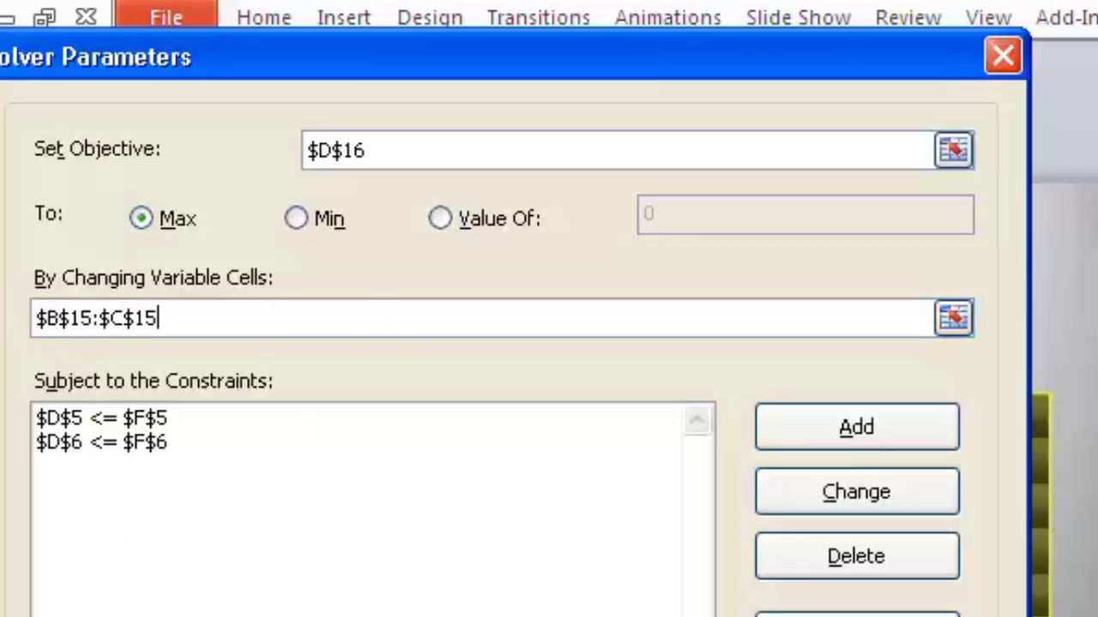
Delete the two old Solver constraints, $D$5 <= $F$5 and $D$6 <= $F$6.
{"action": "left_click", "coordinate": [48, 419]}
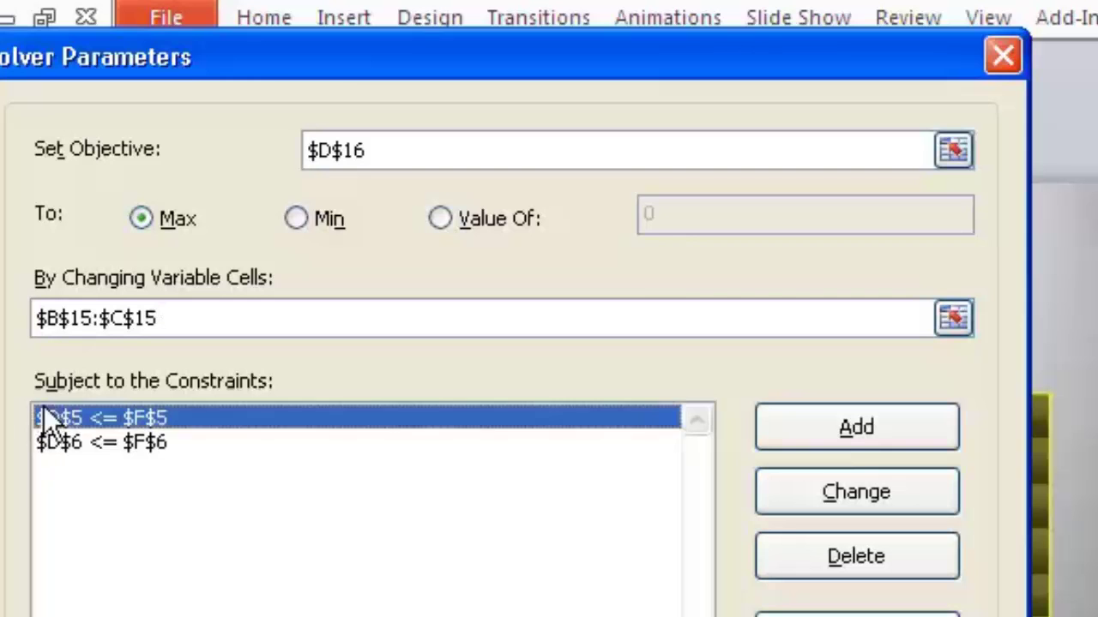
{"action": "left_click", "coordinate": [88, 439]}
{"action": "left_click", "coordinate": [81, 417]}
{"action": "left_click", "coordinate": [839, 559]}
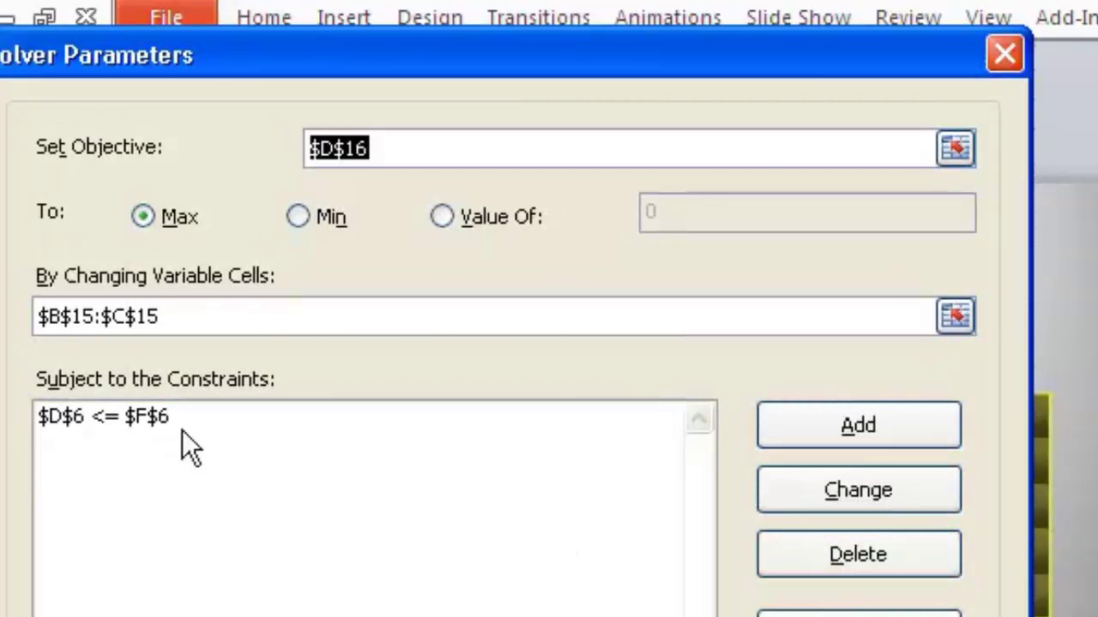
{"action": "left_click", "coordinate": [178, 421]}
{"action": "left_click", "coordinate": [858, 555]}
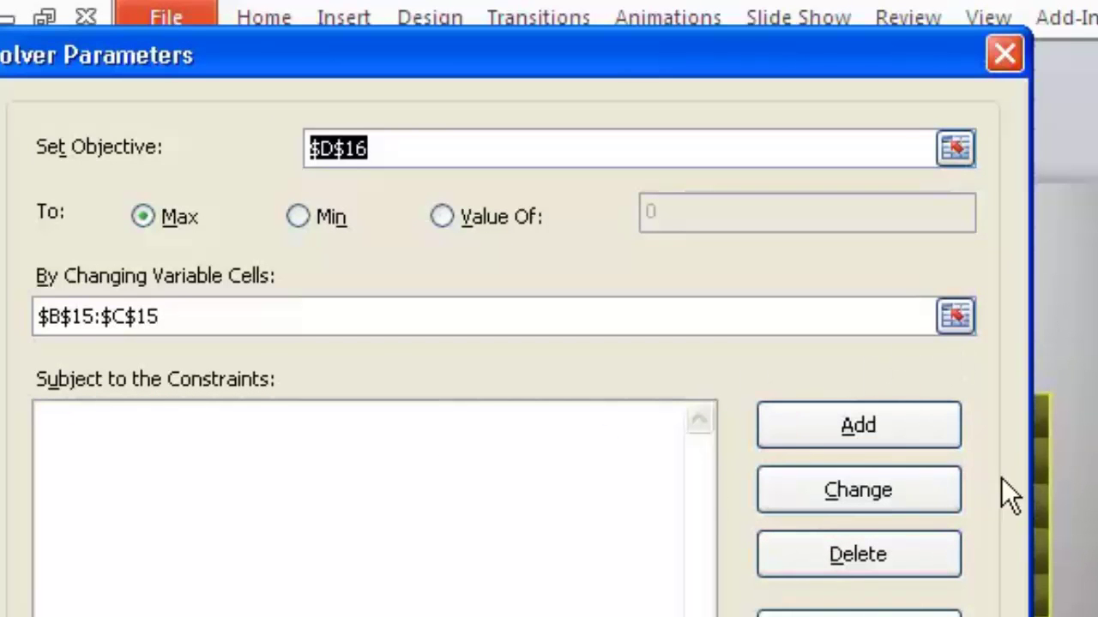
Add the Solver constraint $D$17:$D$19 >= $F$17:$F$19 for the three nutrient rows.
{"action": "left_click", "coordinate": [859, 430]}
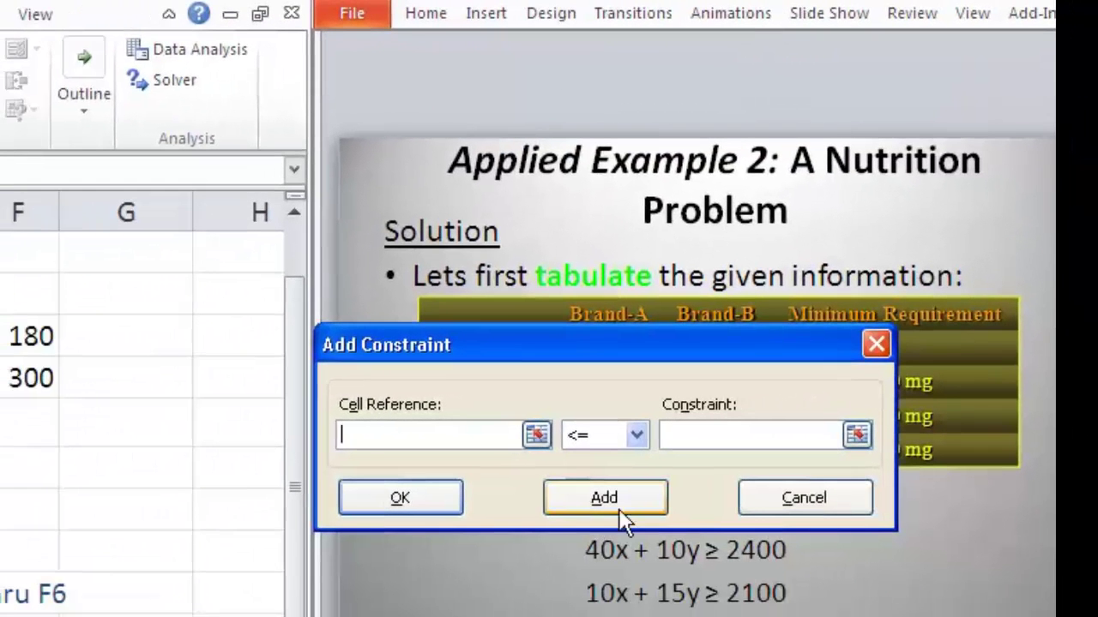
{"action": "scroll", "coordinate": [605, 446], "scroll_direction": "down", "scroll_amount": 1}
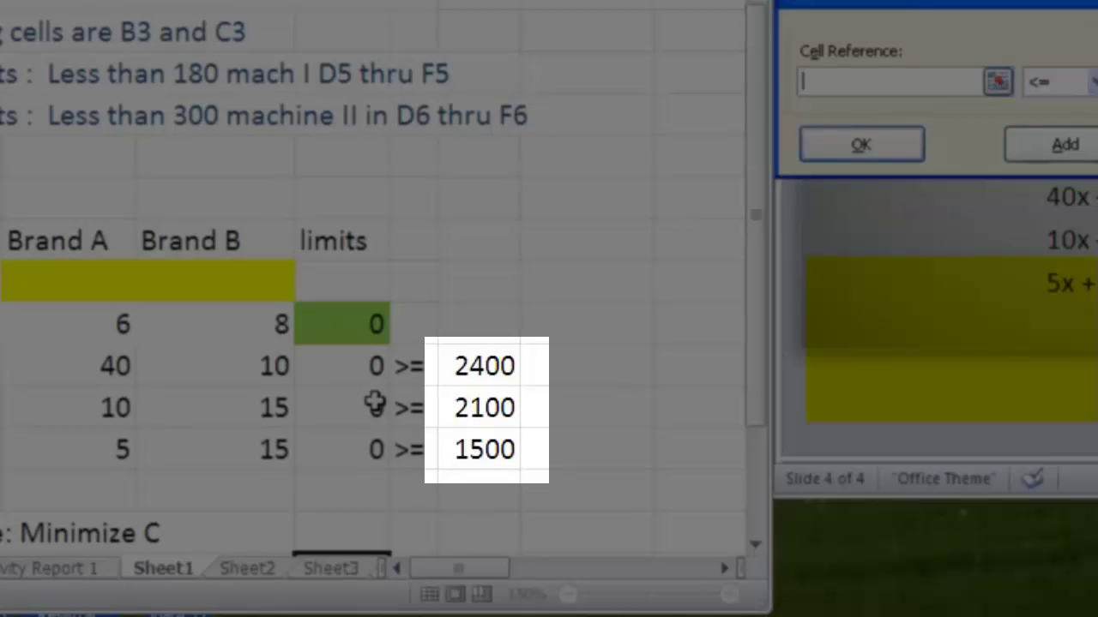
{"action": "left_click_drag", "start_coordinate": [375, 367], "coordinate": [363, 450]}
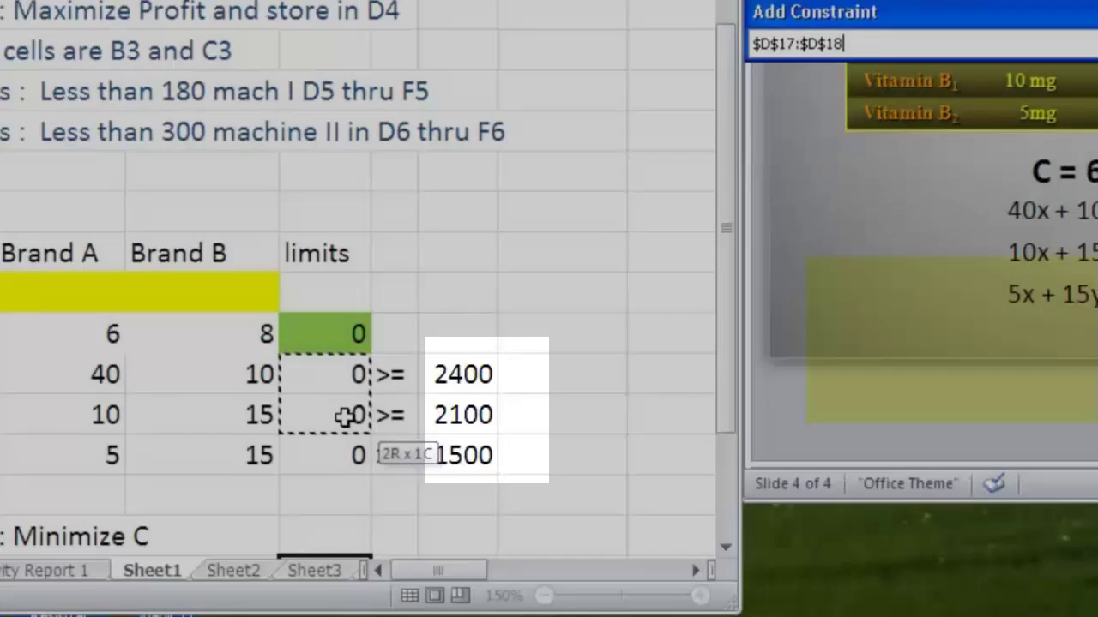
{"action": "left_click_drag", "start_coordinate": [291, 463], "coordinate": [296, 461]}
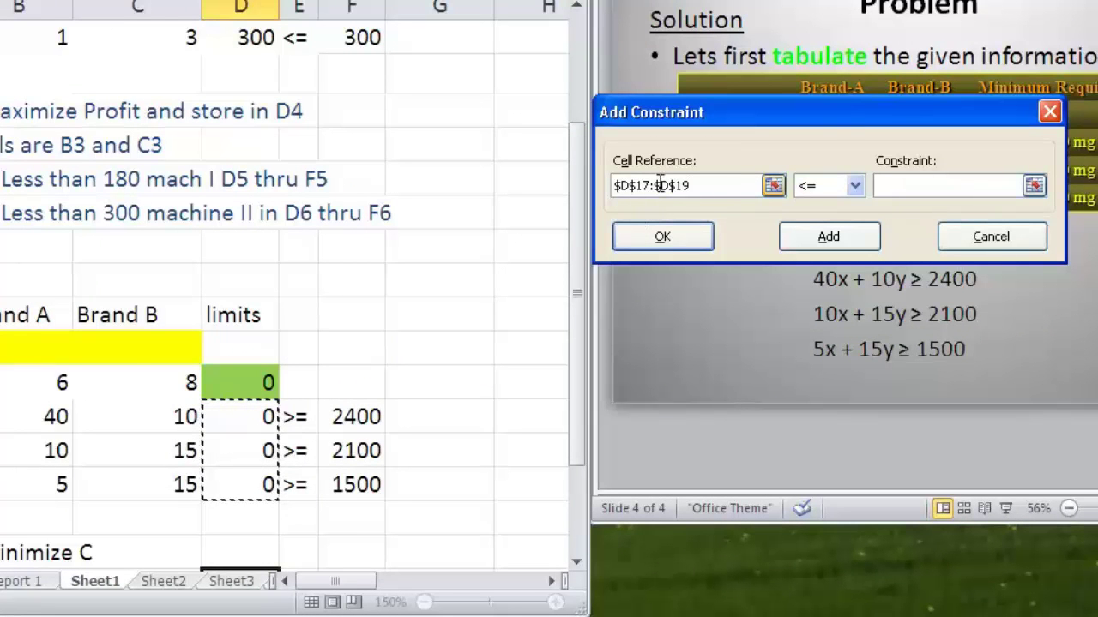
{"action": "left_click", "coordinate": [855, 185]}
{"action": "left_click", "coordinate": [808, 235]}
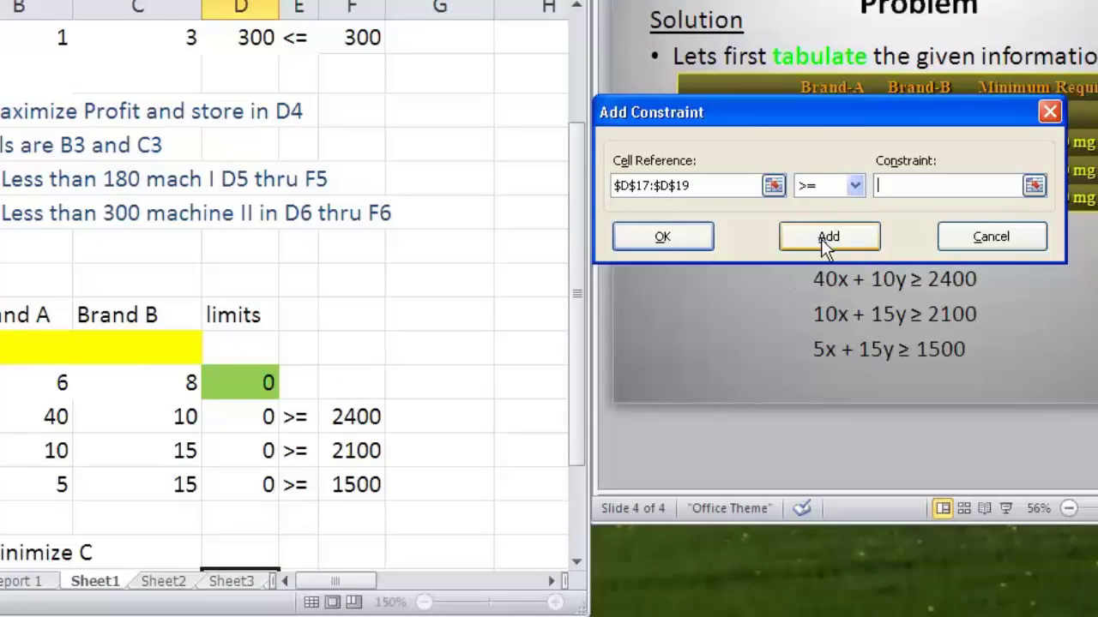
{"action": "left_click_drag", "start_coordinate": [360, 419], "coordinate": [369, 476]}
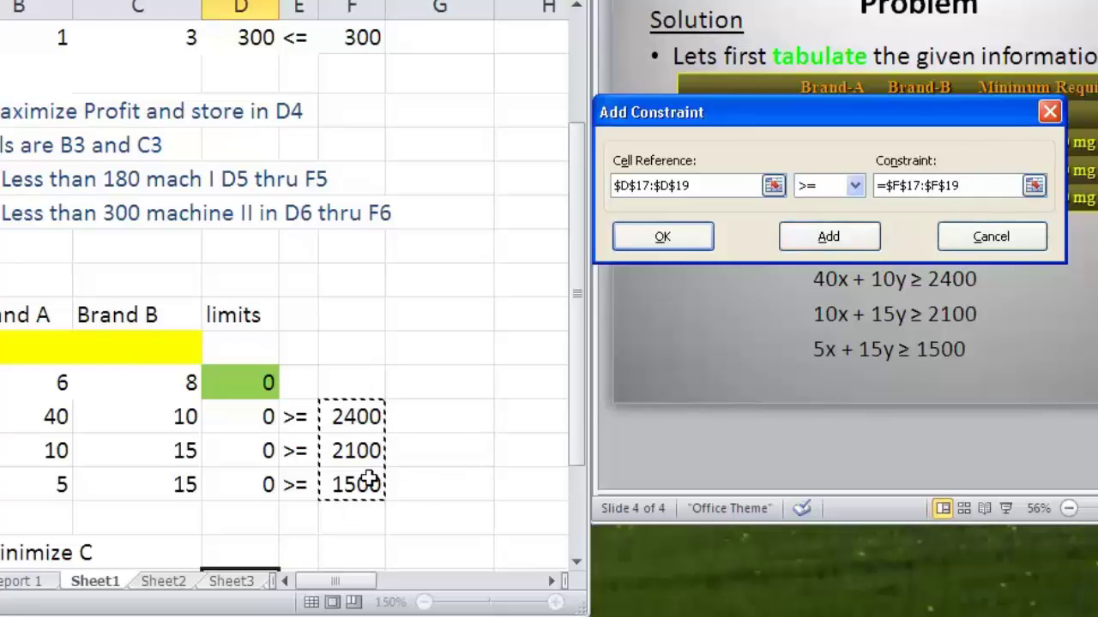
{"action": "left_click", "coordinate": [663, 237]}
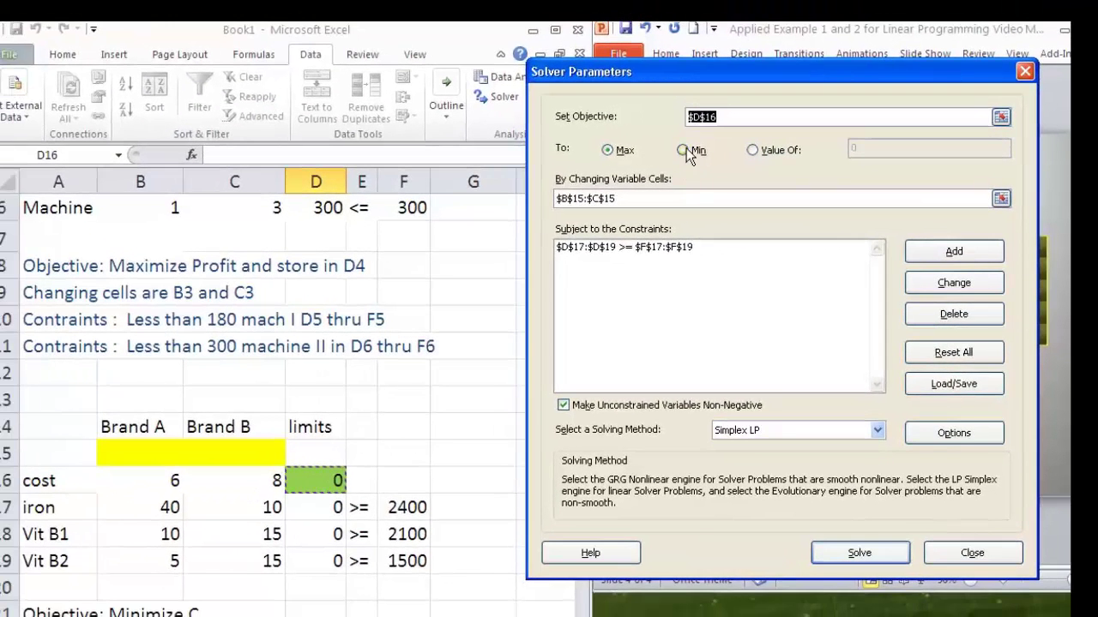
Set the Solver objective to Min and solve the model with the Simplex LP method.
{"action": "left_click", "coordinate": [684, 151]}
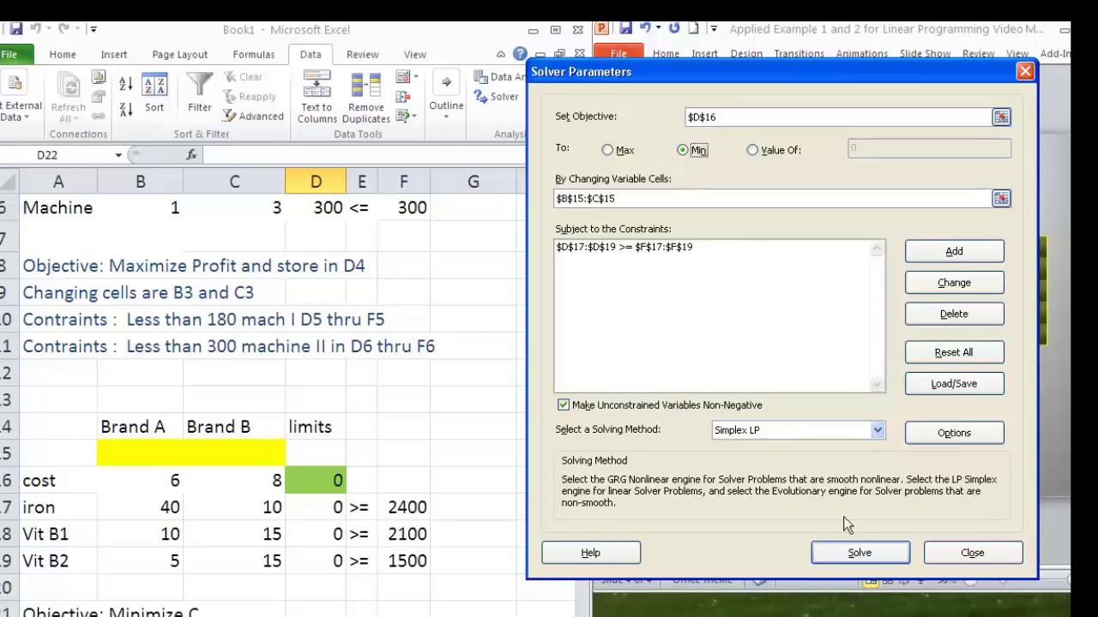
{"action": "left_click", "coordinate": [877, 555]}
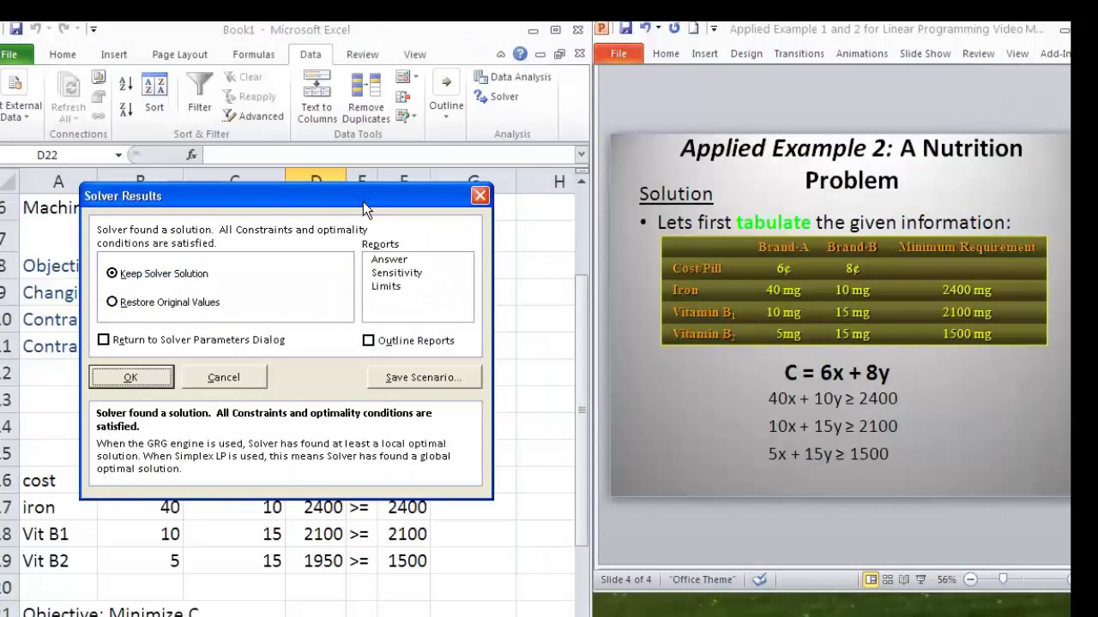
Keep the Solver solution and request the Answer and Sensitivity reports, moving the results dialog clear of the worksheet.
{"action": "left_click_drag", "start_coordinate": [363, 202], "coordinate": [784, 117]}
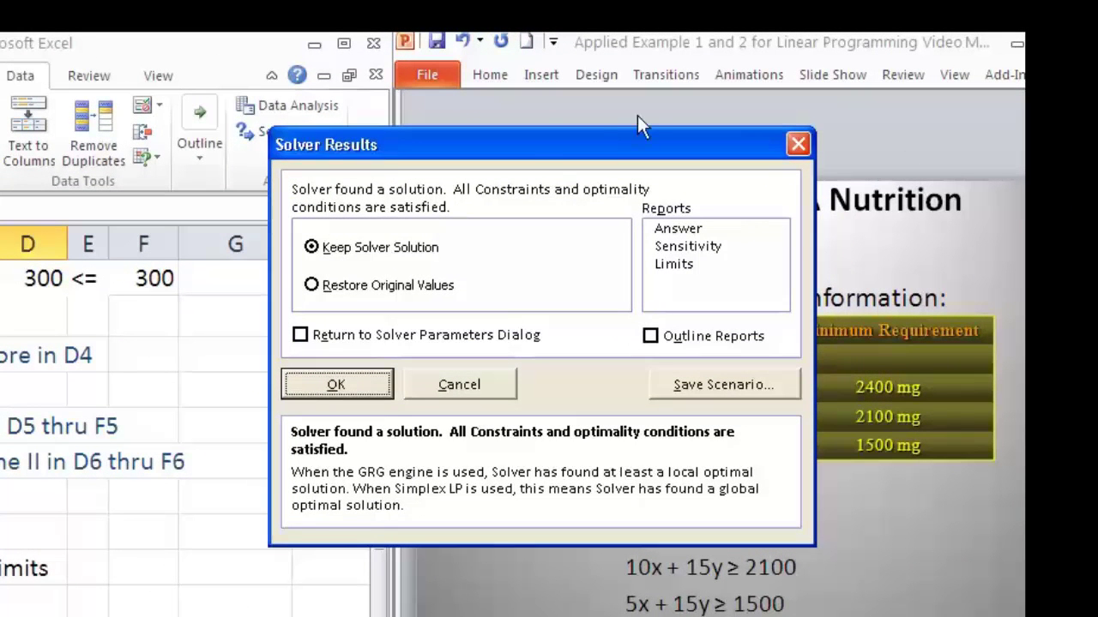
{"action": "left_click_drag", "start_coordinate": [533, 152], "coordinate": [580, 119]}
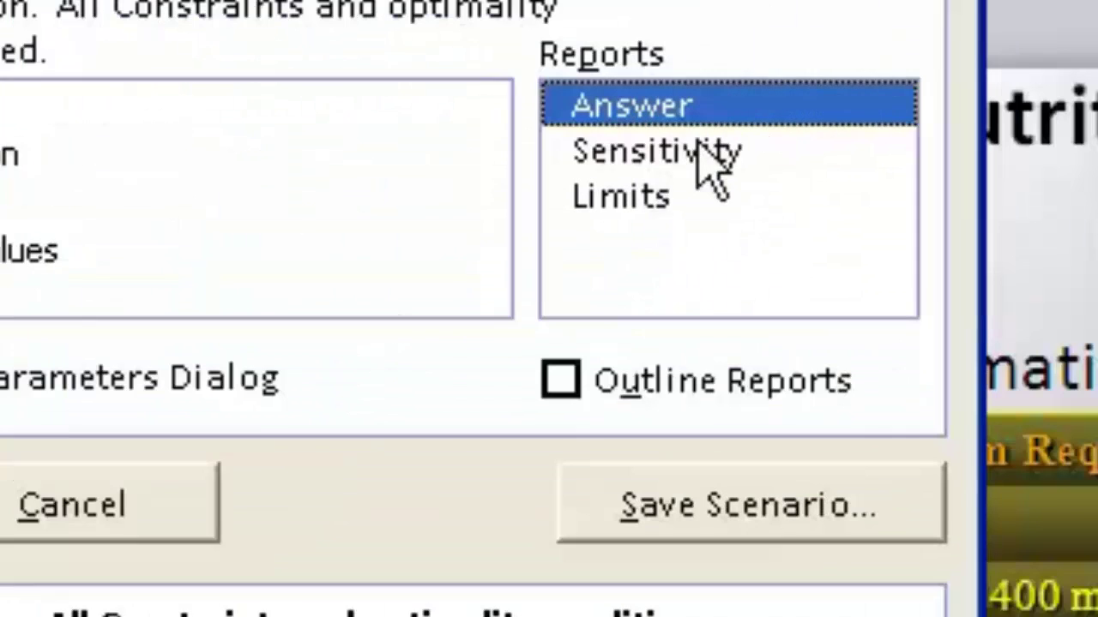
{"action": "left_click", "coordinate": [614, 184]}
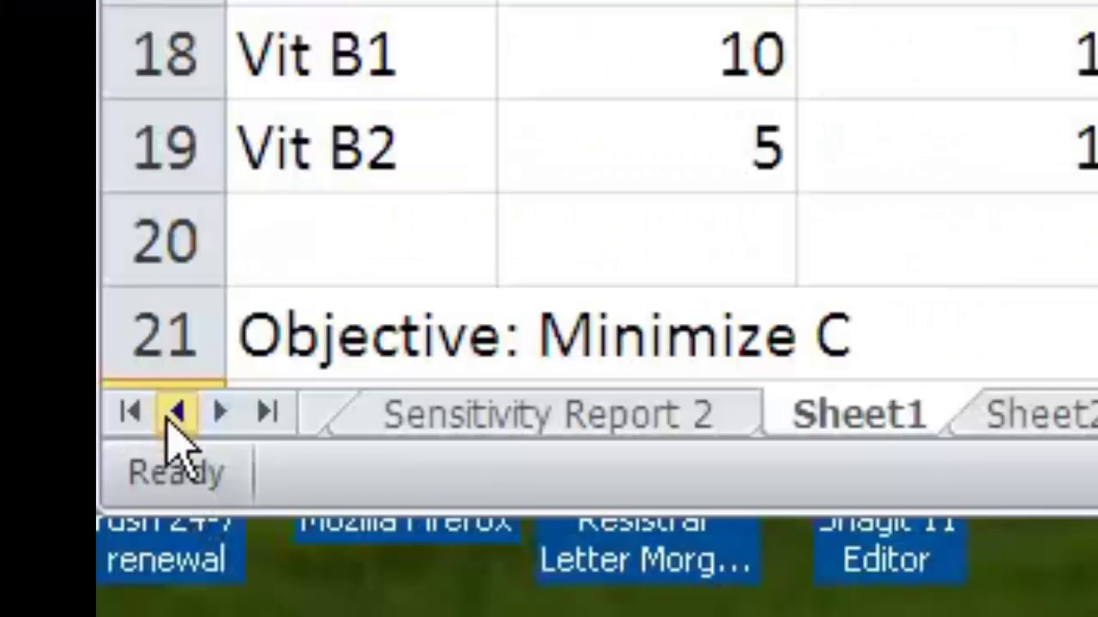
Examine the objective, variable cells and constraints in Answer Report 3, and bring up the Sensitivity Report for Brand A and B.
{"action": "left_click", "coordinate": [176, 413]}
{"action": "left_click", "coordinate": [174, 415]}
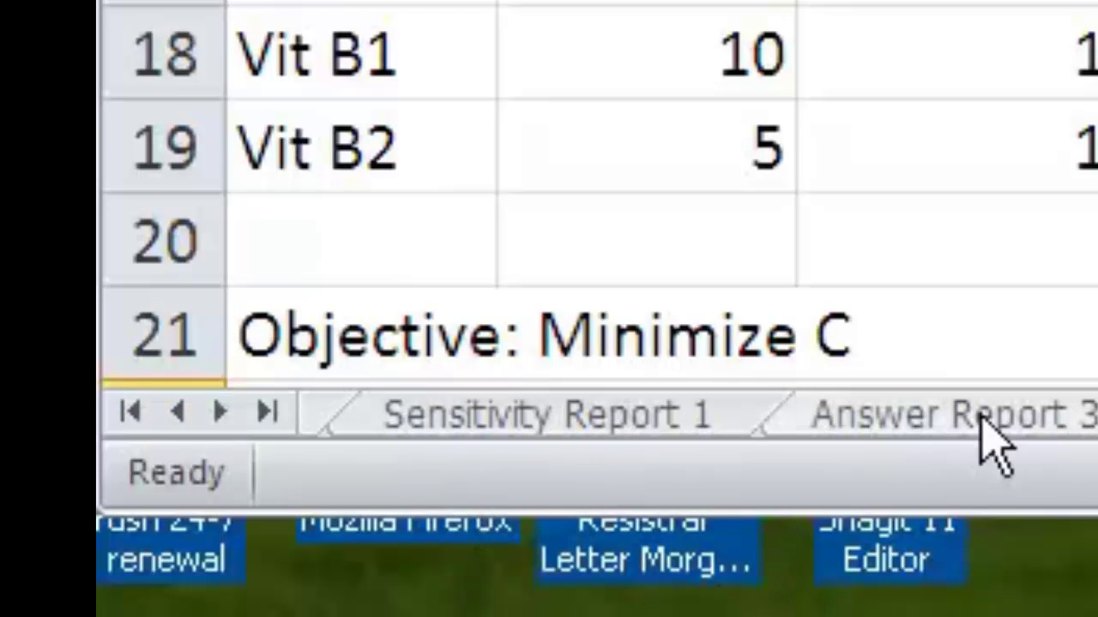
{"action": "left_click", "coordinate": [950, 420]}
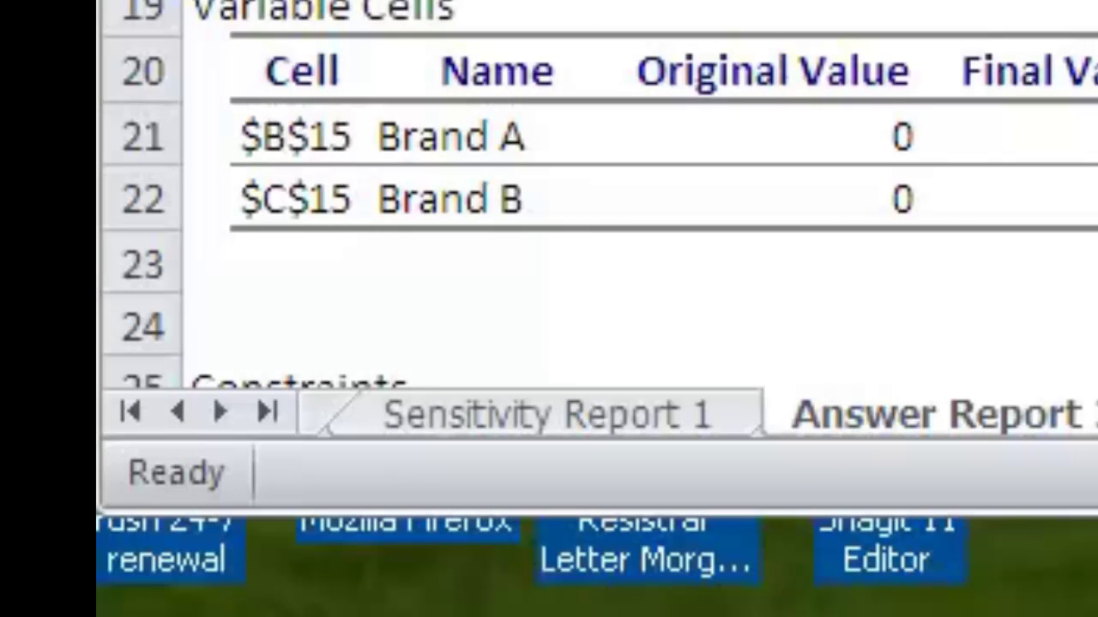
{"action": "scroll", "coordinate": [600, 214], "scroll_direction": "down", "scroll_amount": 2}
{"action": "scroll", "coordinate": [601, 214], "scroll_direction": "down", "scroll_amount": 1}
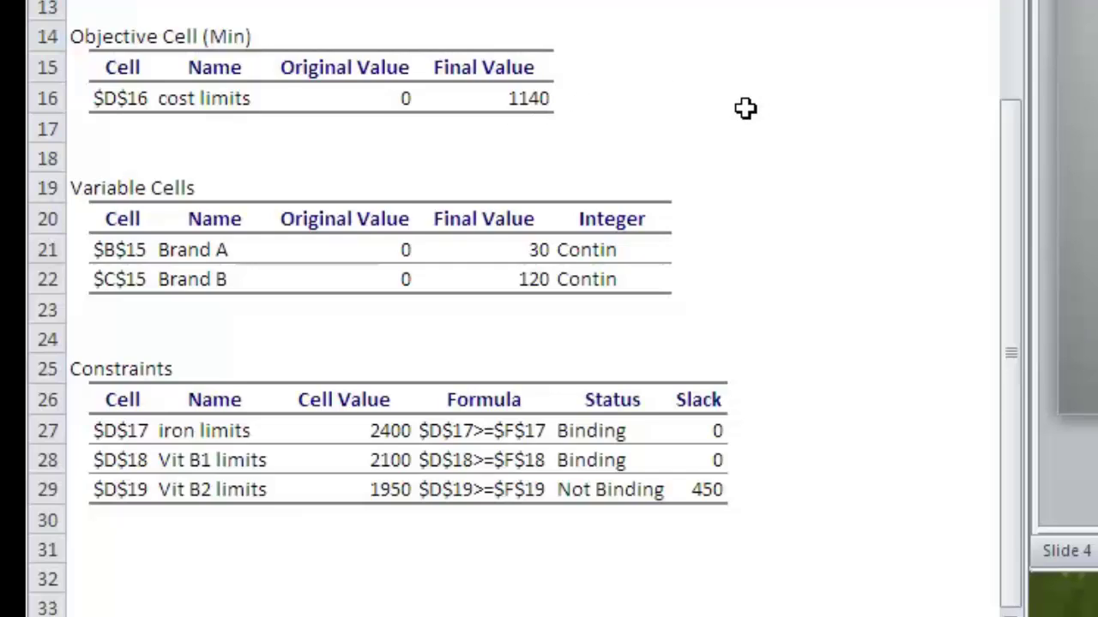
{"action": "scroll", "coordinate": [746, 108], "scroll_direction": "down", "scroll_amount": 1}
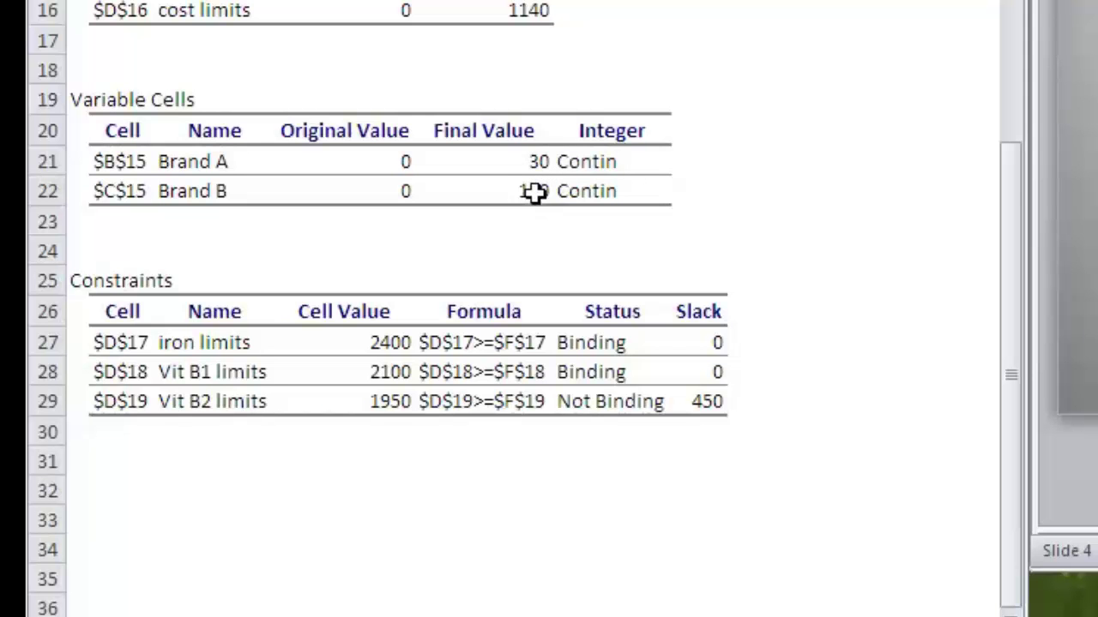
{"action": "scroll", "coordinate": [823, 179], "scroll_direction": "down", "scroll_amount": 2}
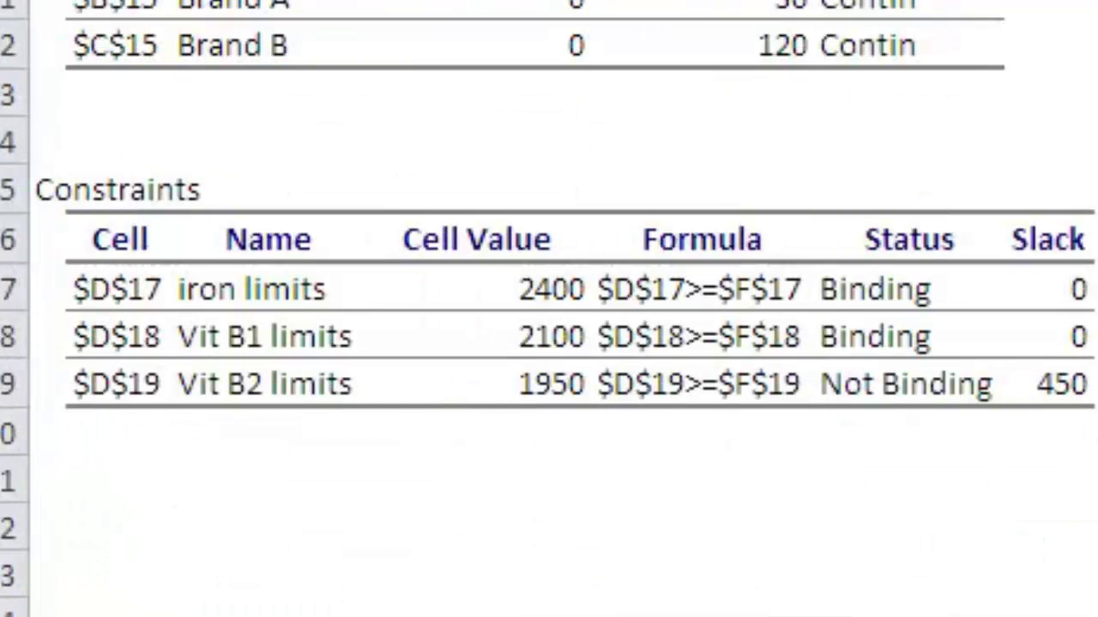
{"action": "key", "text": "ctrl+Page_Down"}
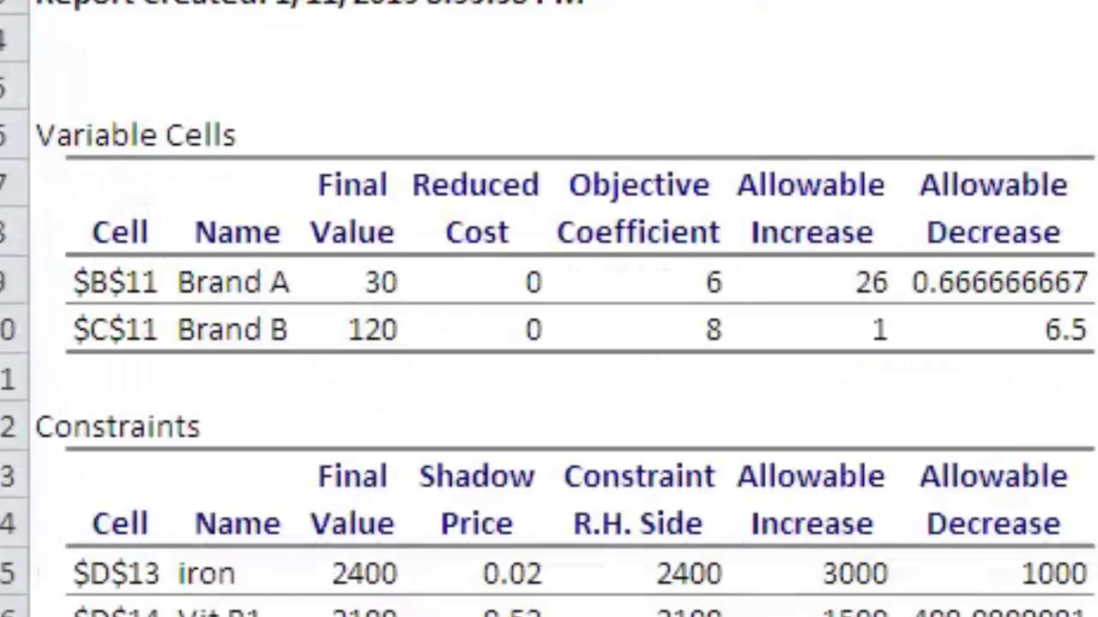